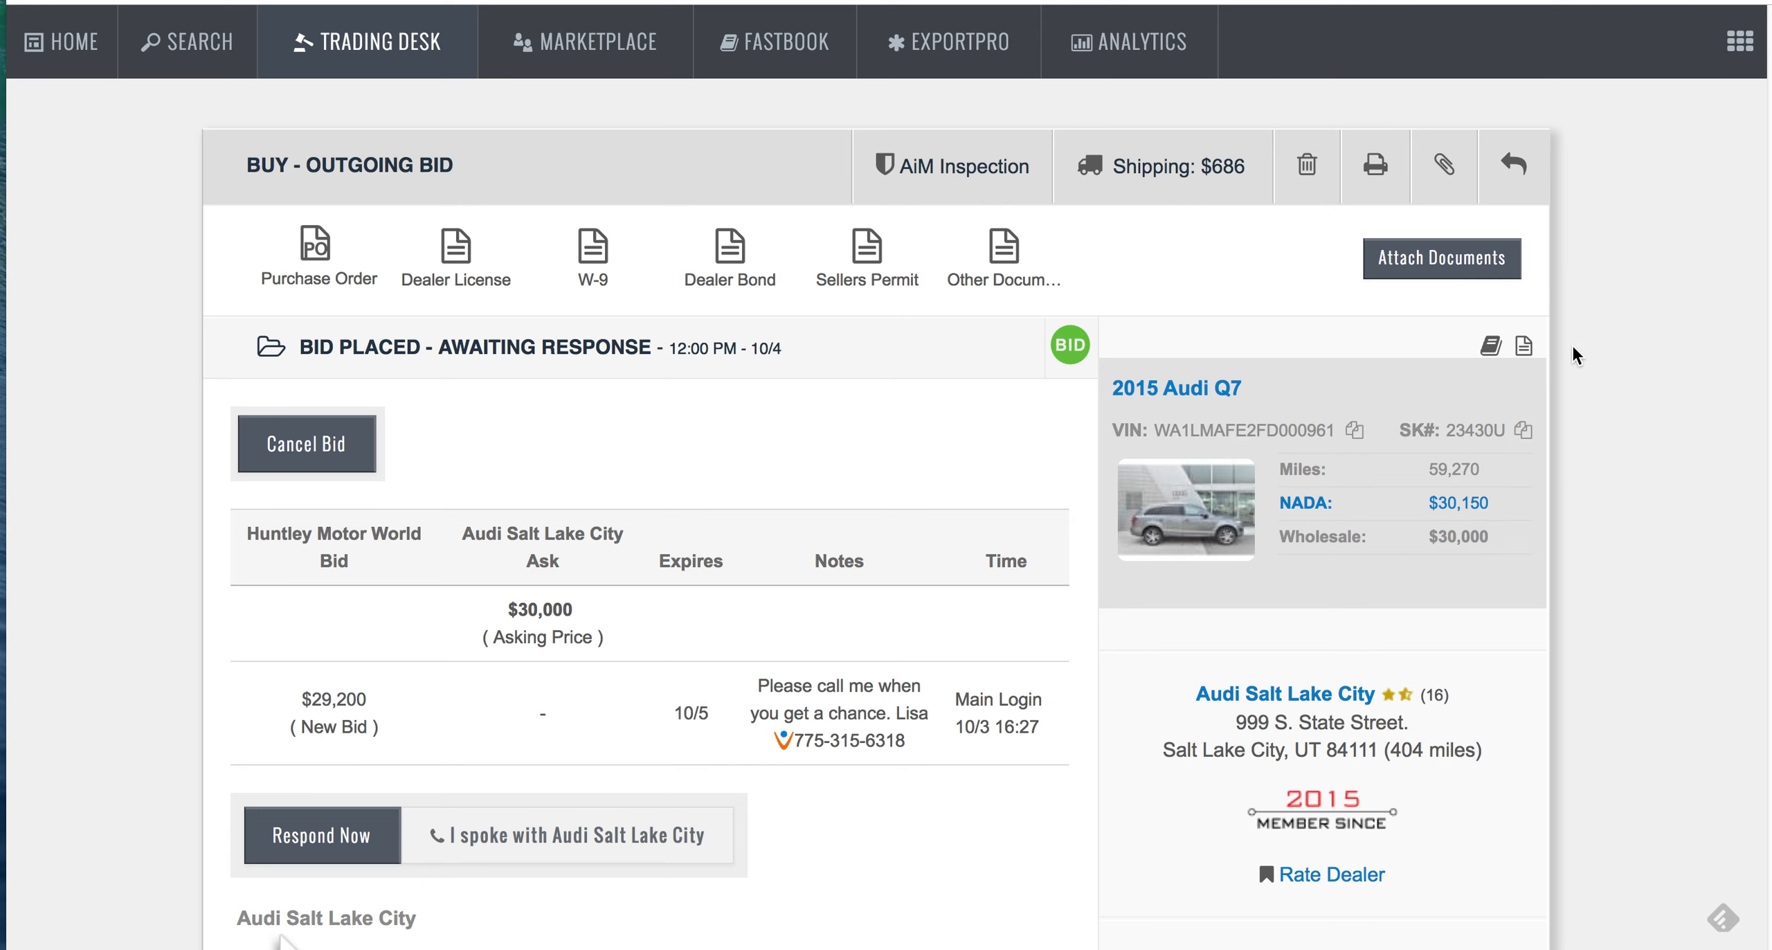
Step: Open the book values for the 2015 Audi Q7 bid, look through the valuation guides, and save the appraisal
click(1489, 345)
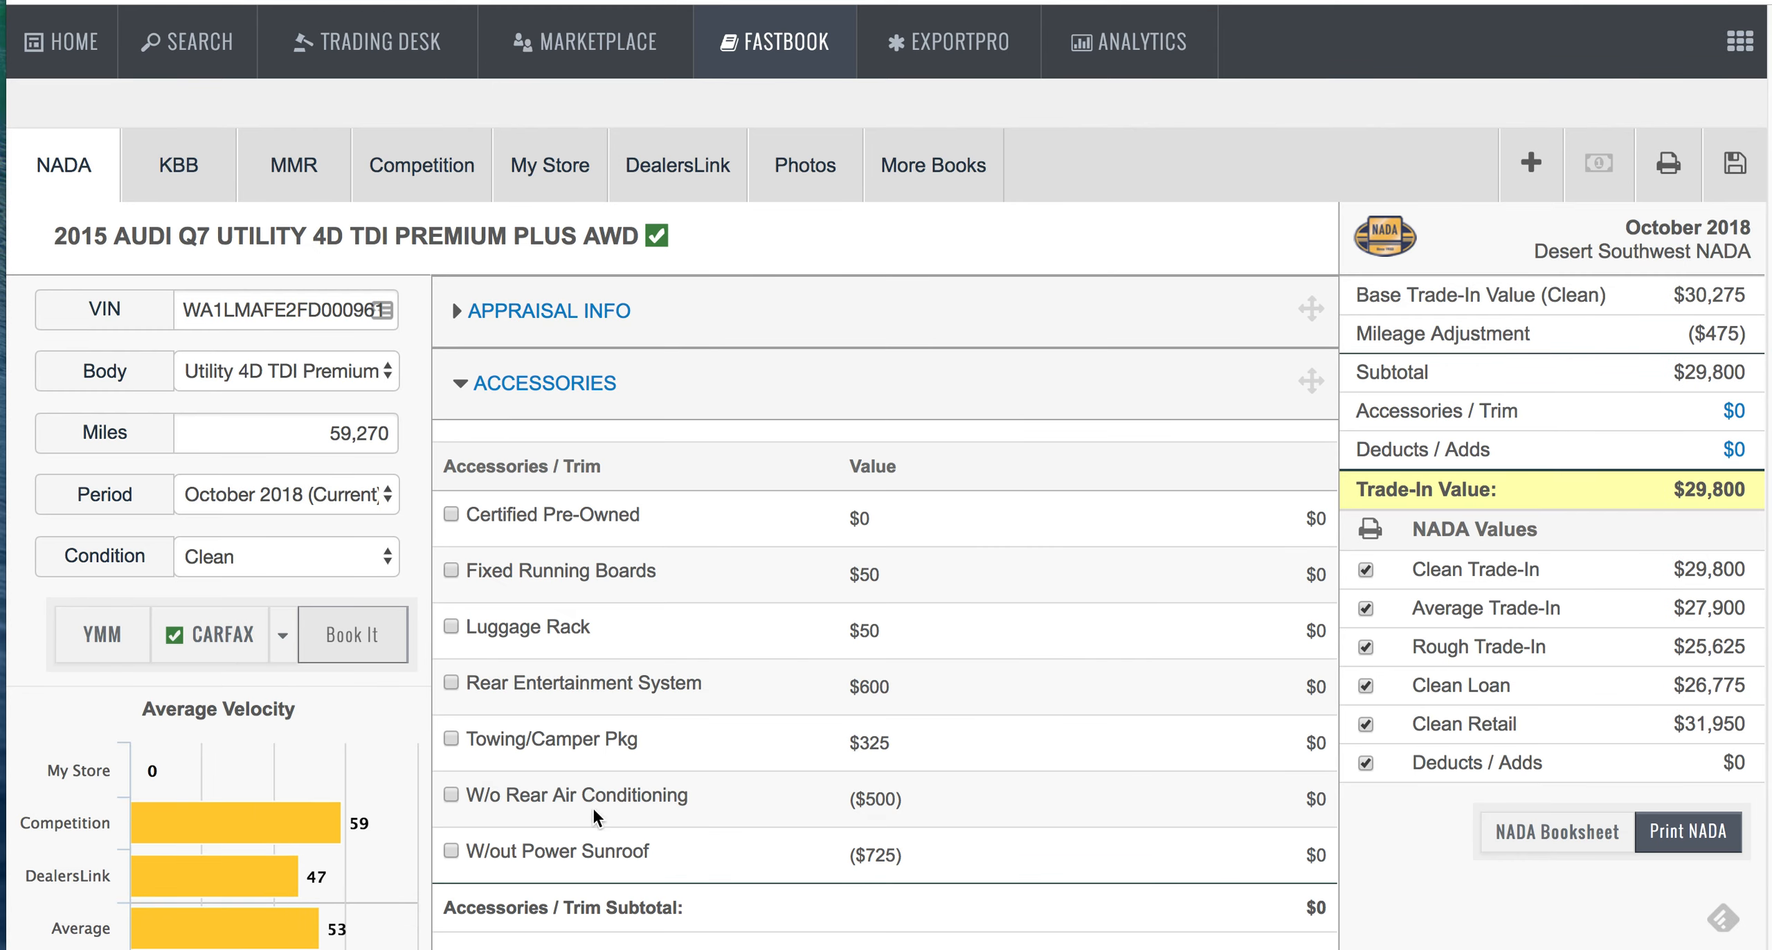
click(174, 189)
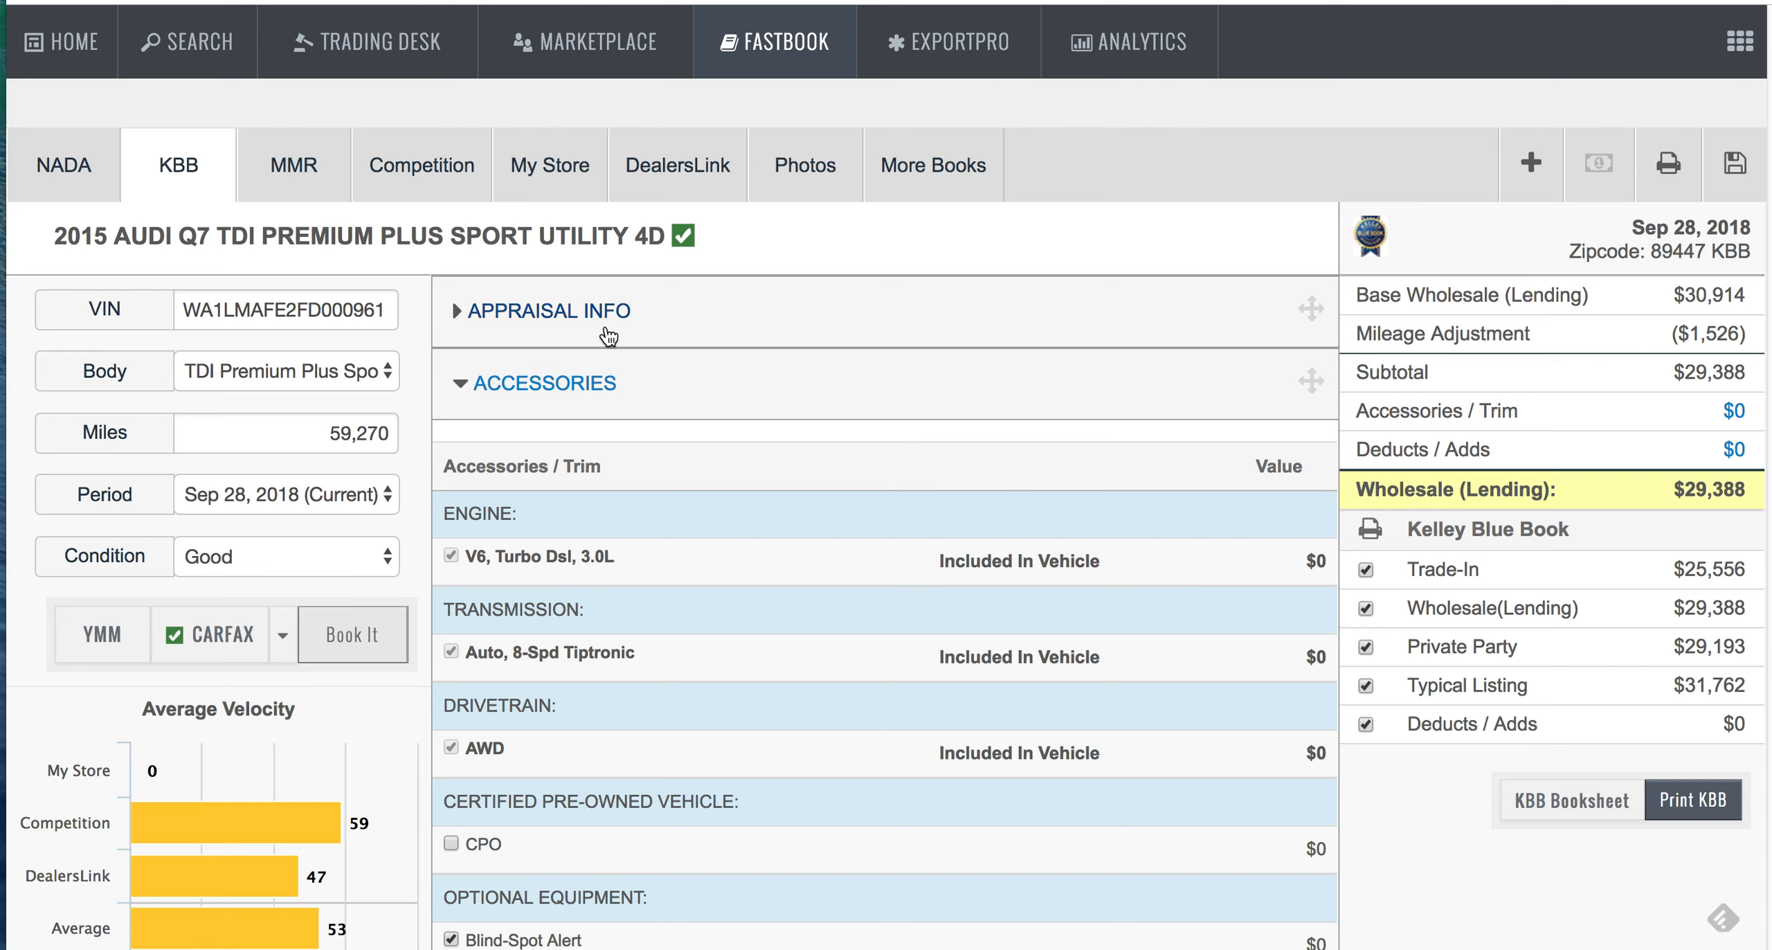
click(317, 193)
click(64, 168)
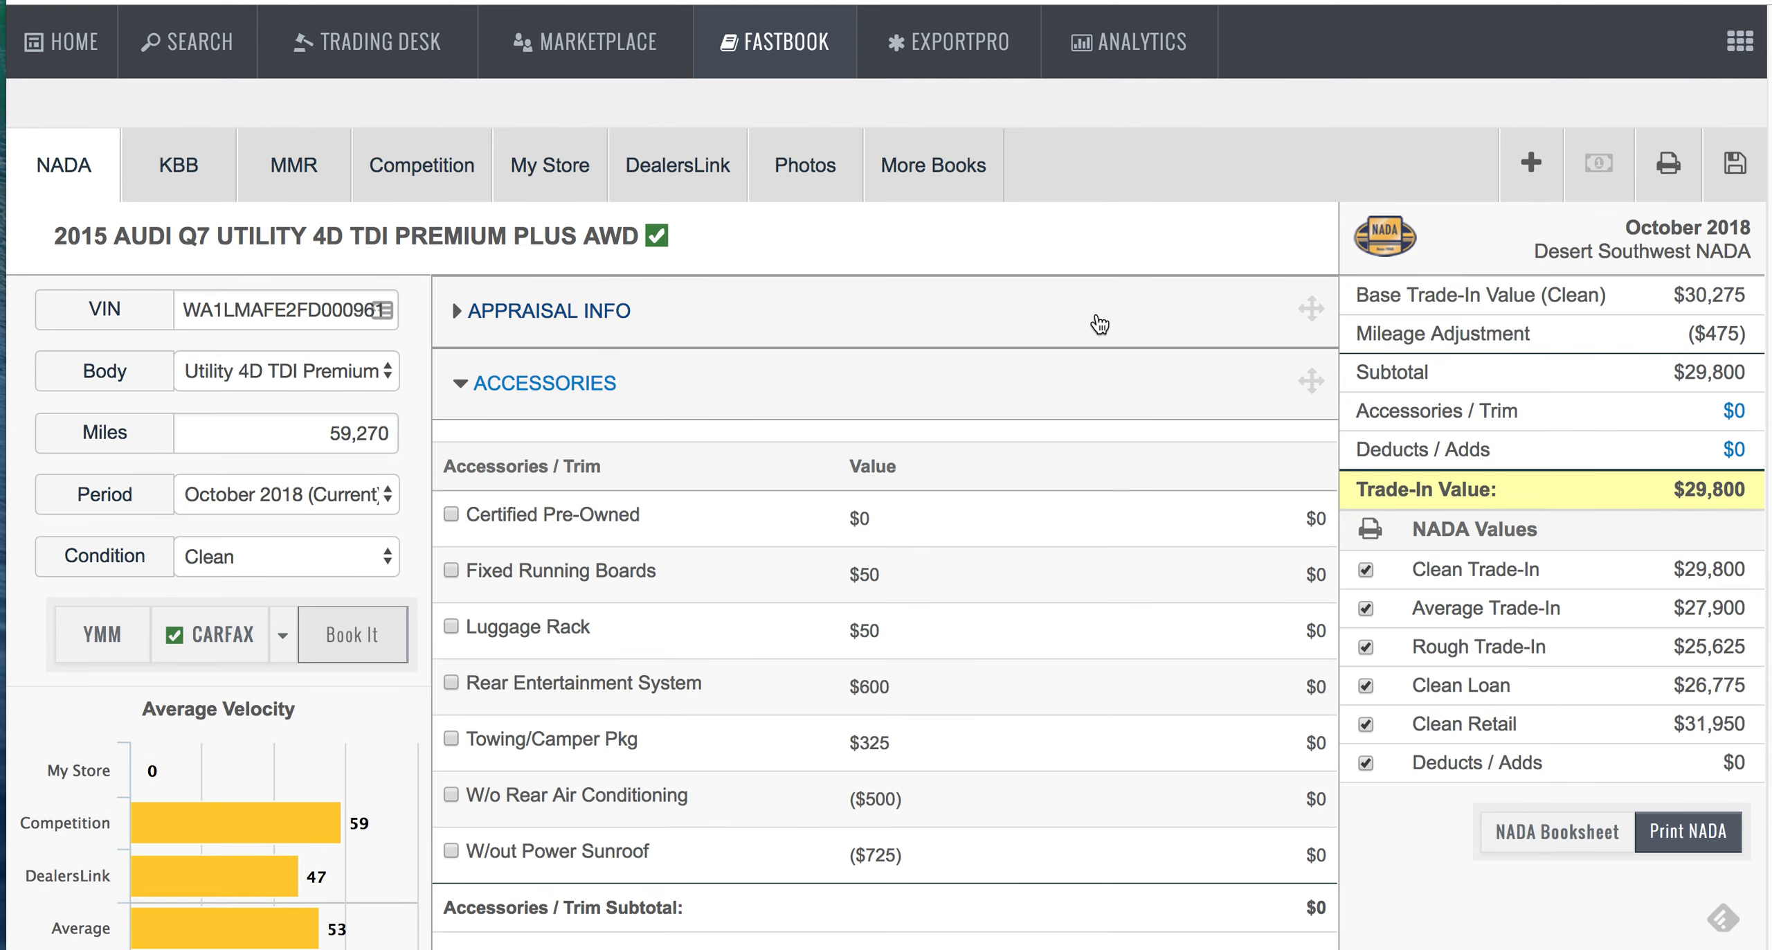
scroll(1265, 516, down, 15)
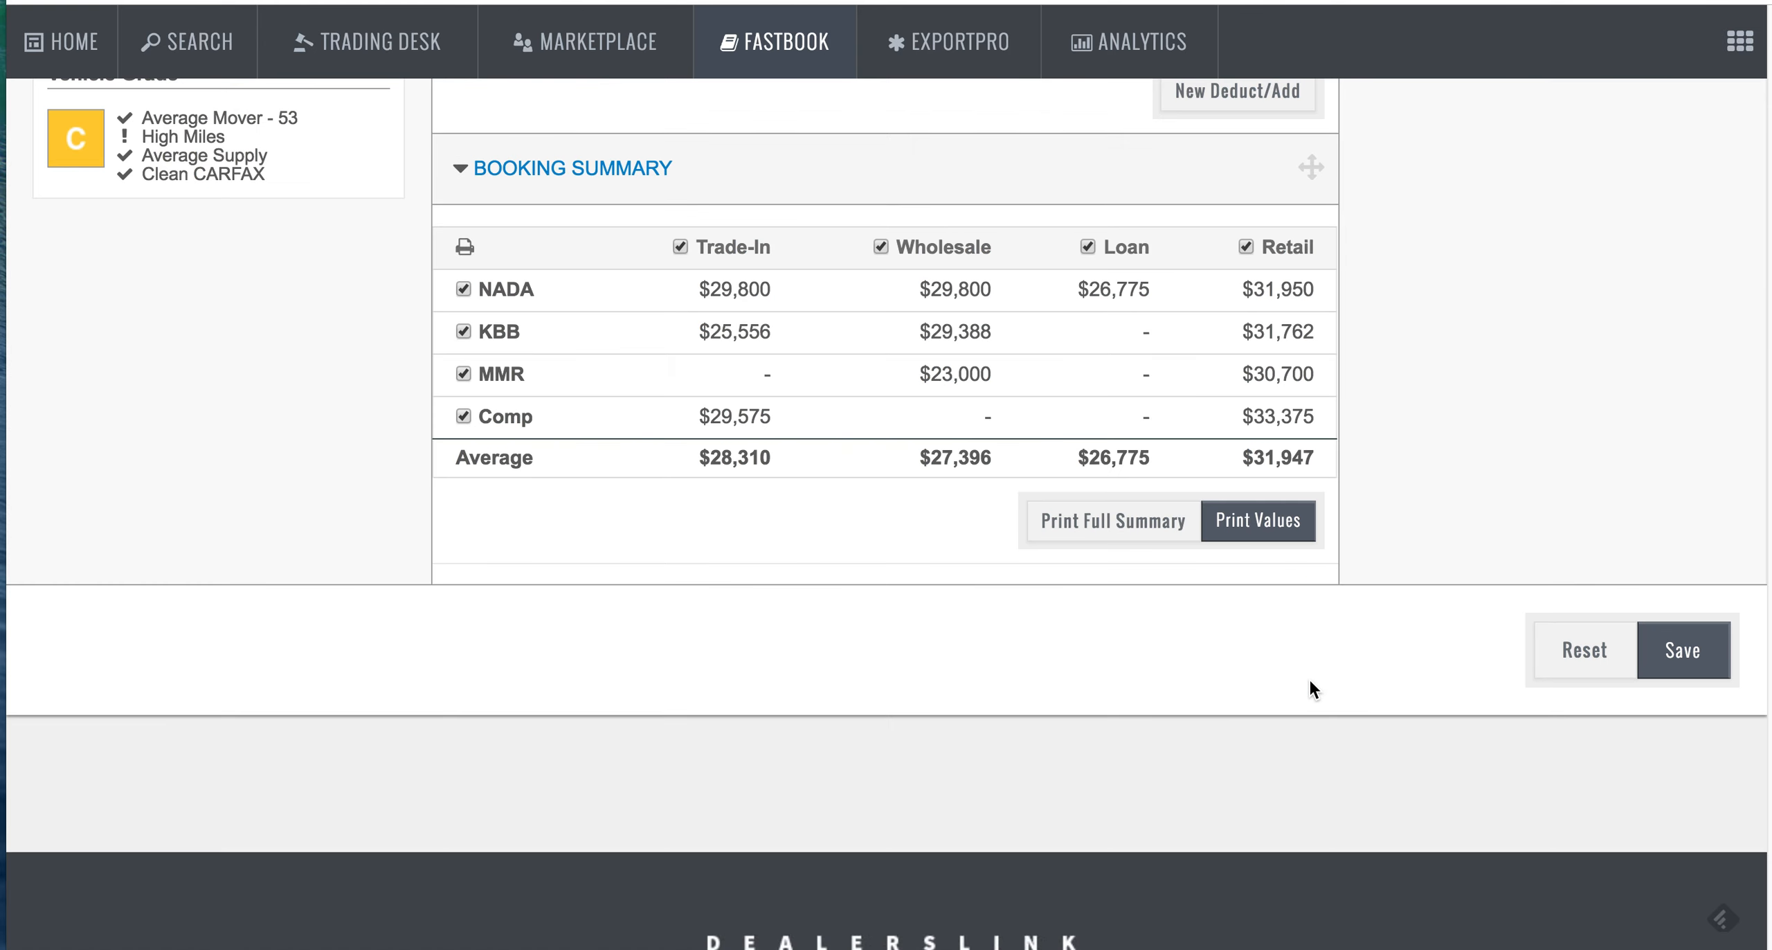
click(1696, 665)
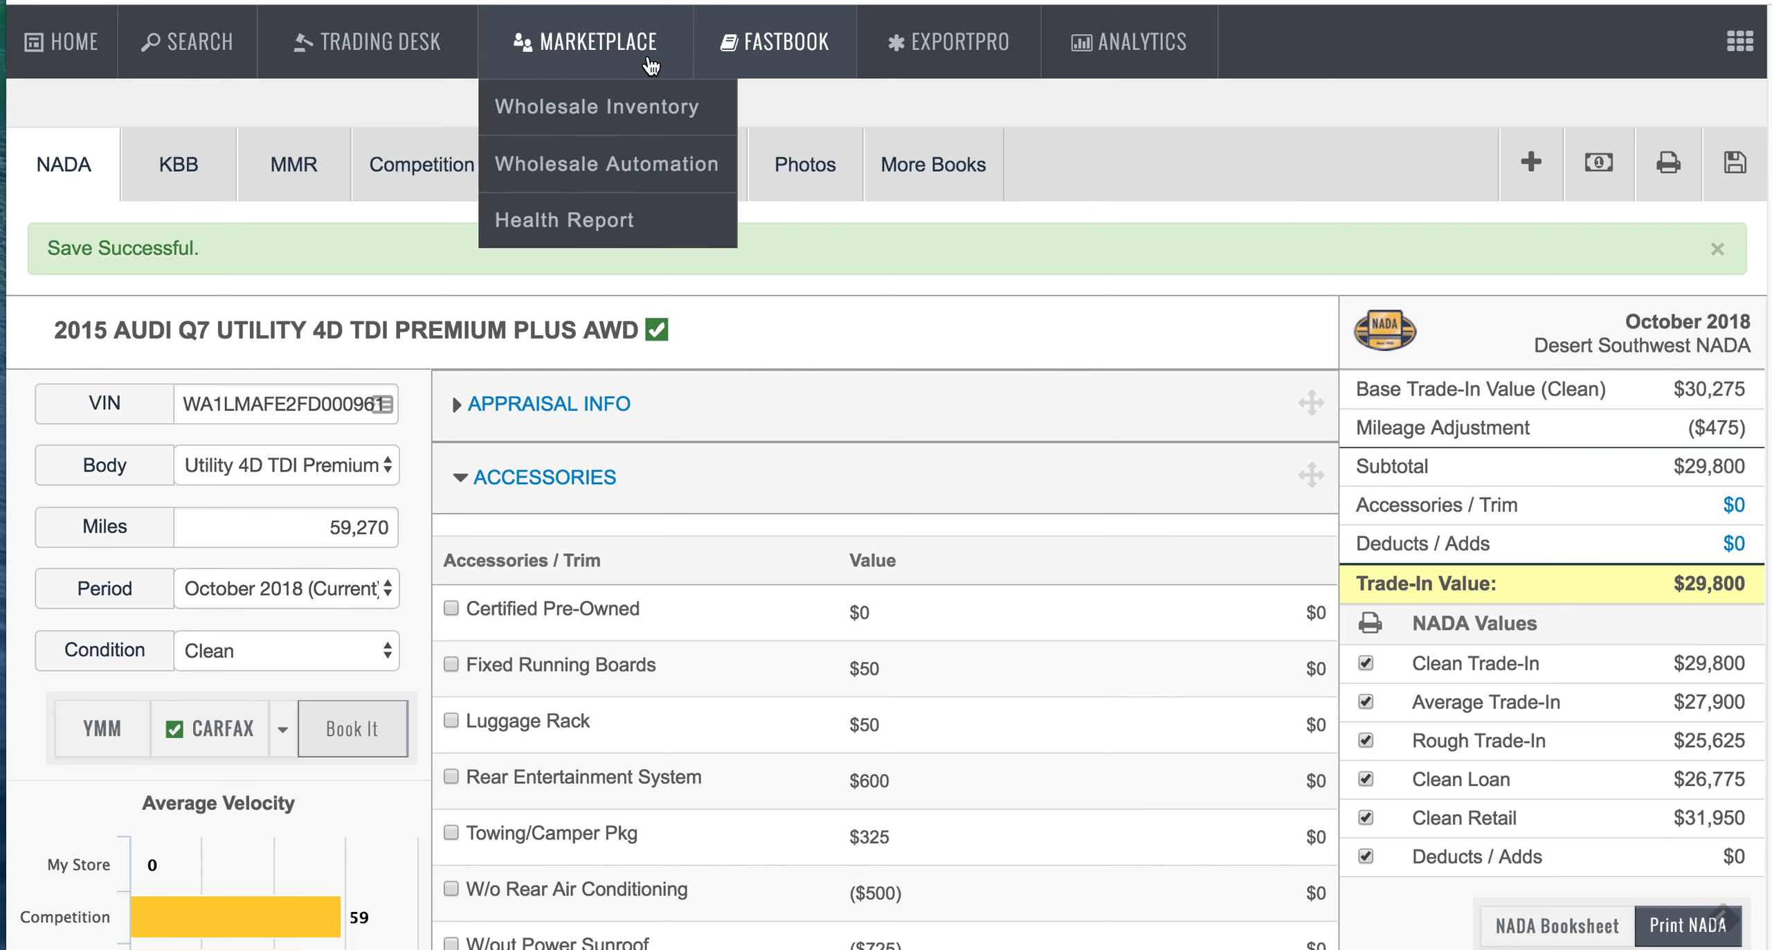
Step: Open the list of saved appraisals and enter 25000 as the ACV of the 2015 Audi Q7
mouse_move(775, 48)
click(763, 220)
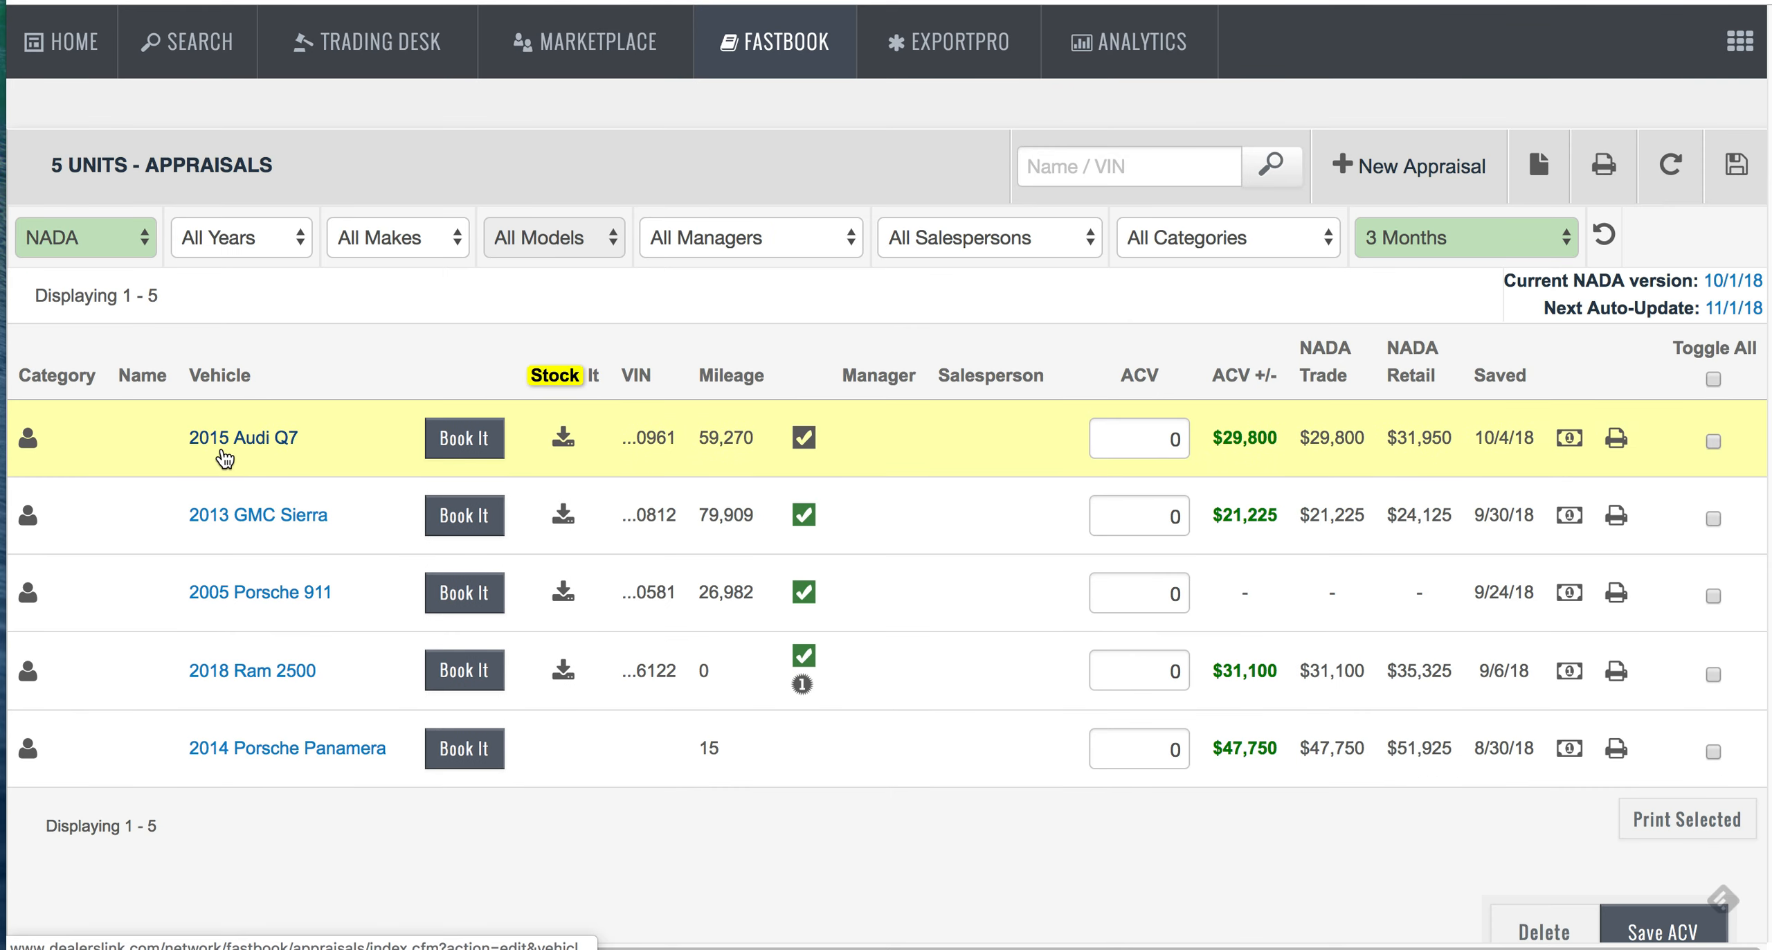
click(1125, 436)
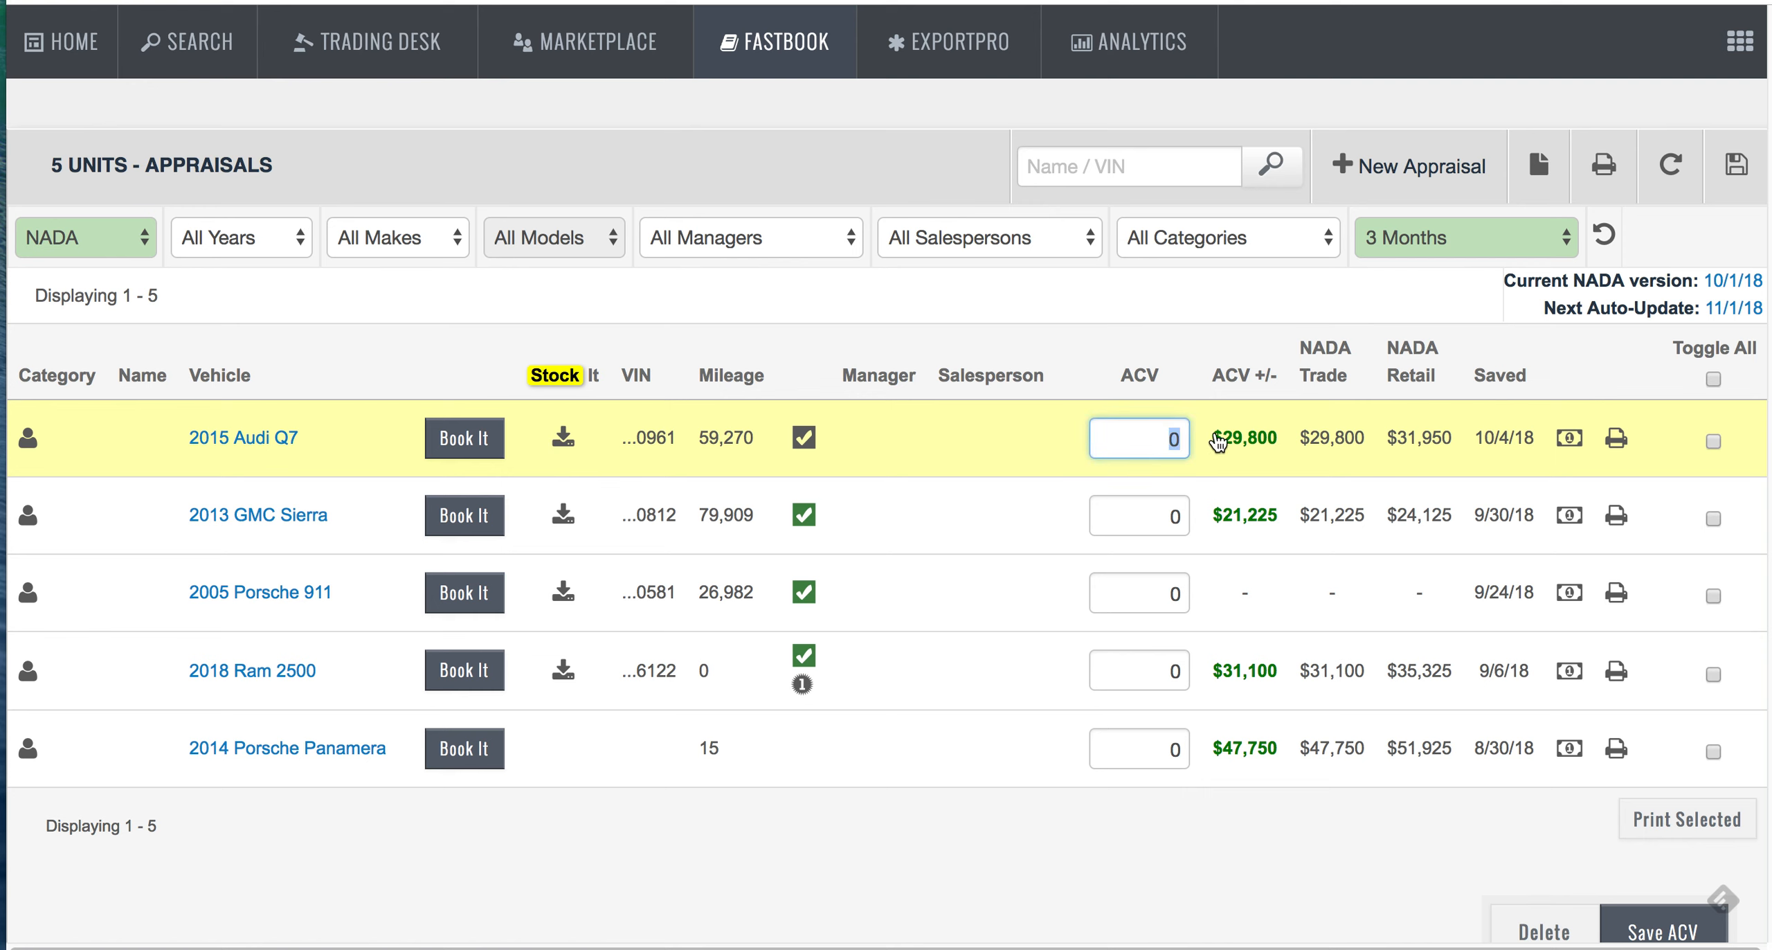
text(25000)
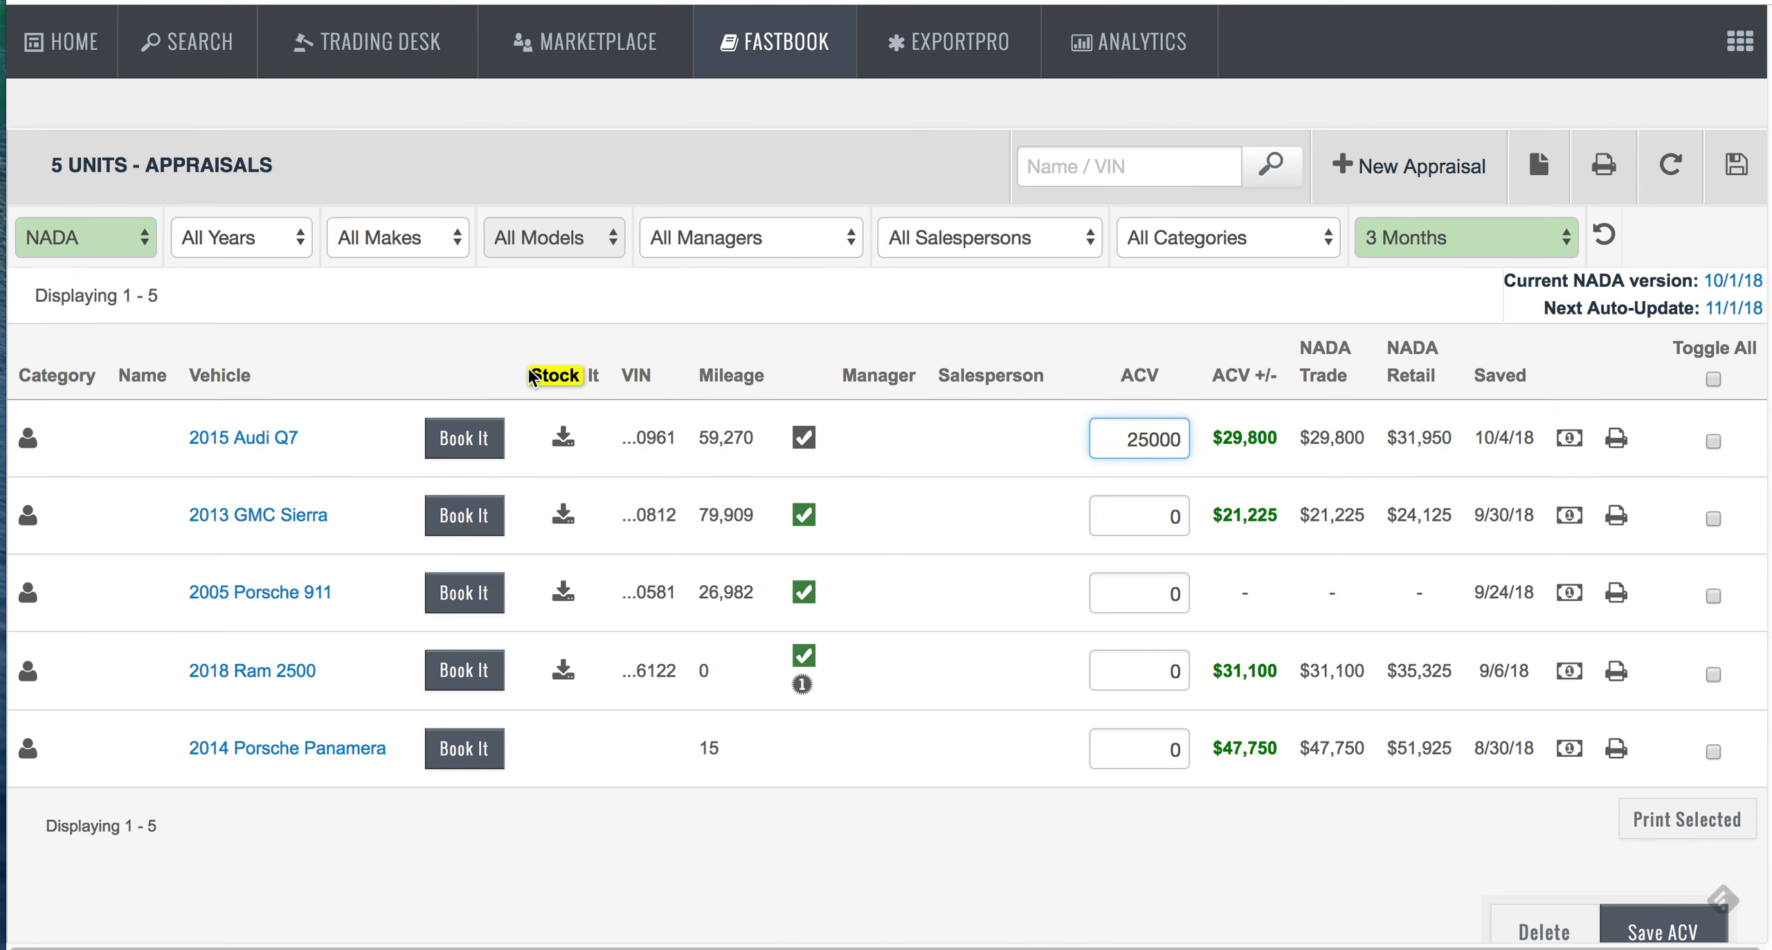
Step: Stock the 2015 Audi Q7 from the appraisals list into inventory and confirm the addition
drag(531, 375, 612, 374)
click(463, 359)
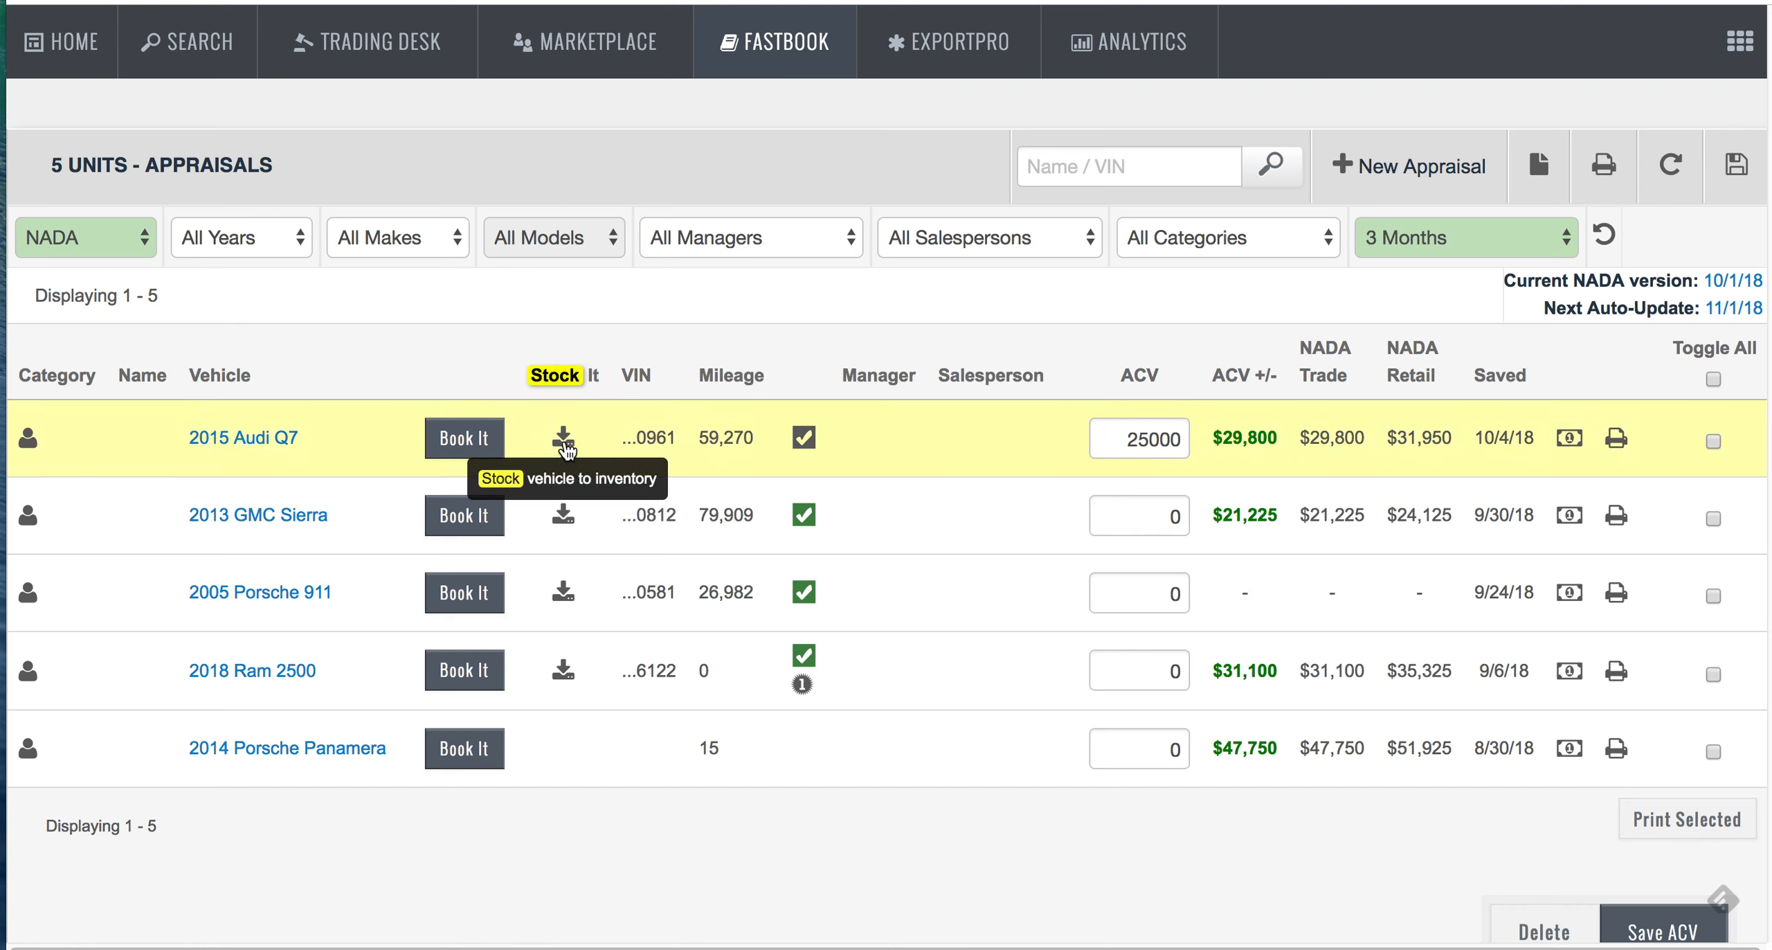
click(564, 440)
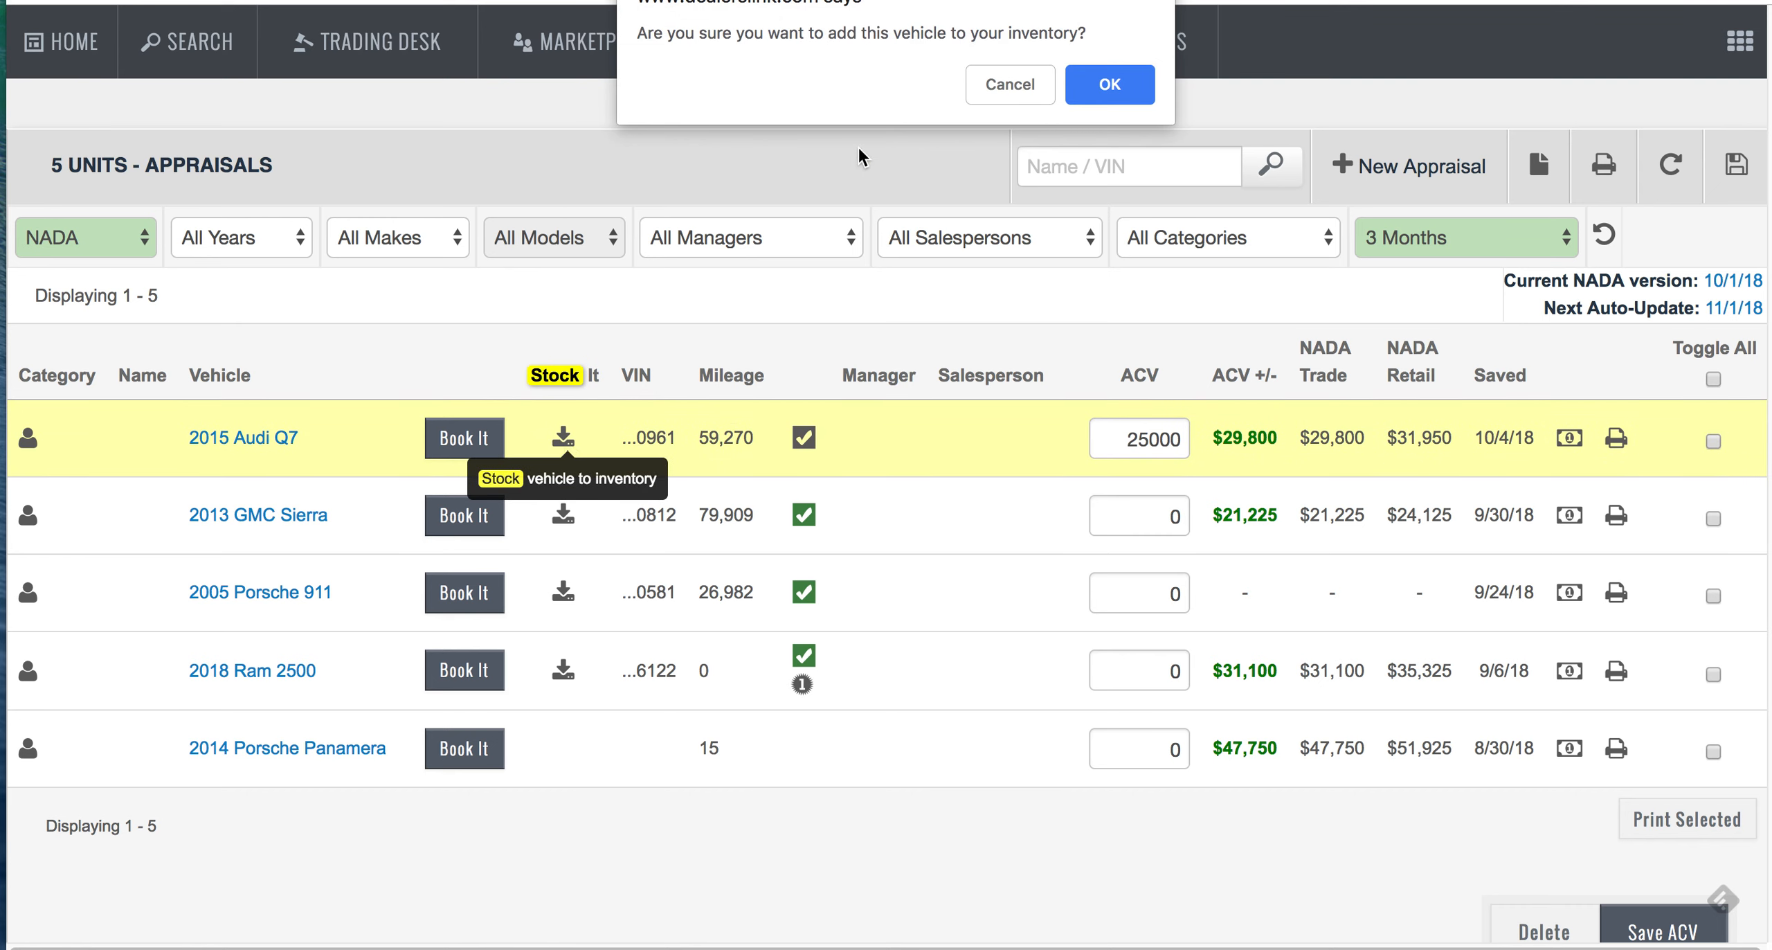
click(1124, 80)
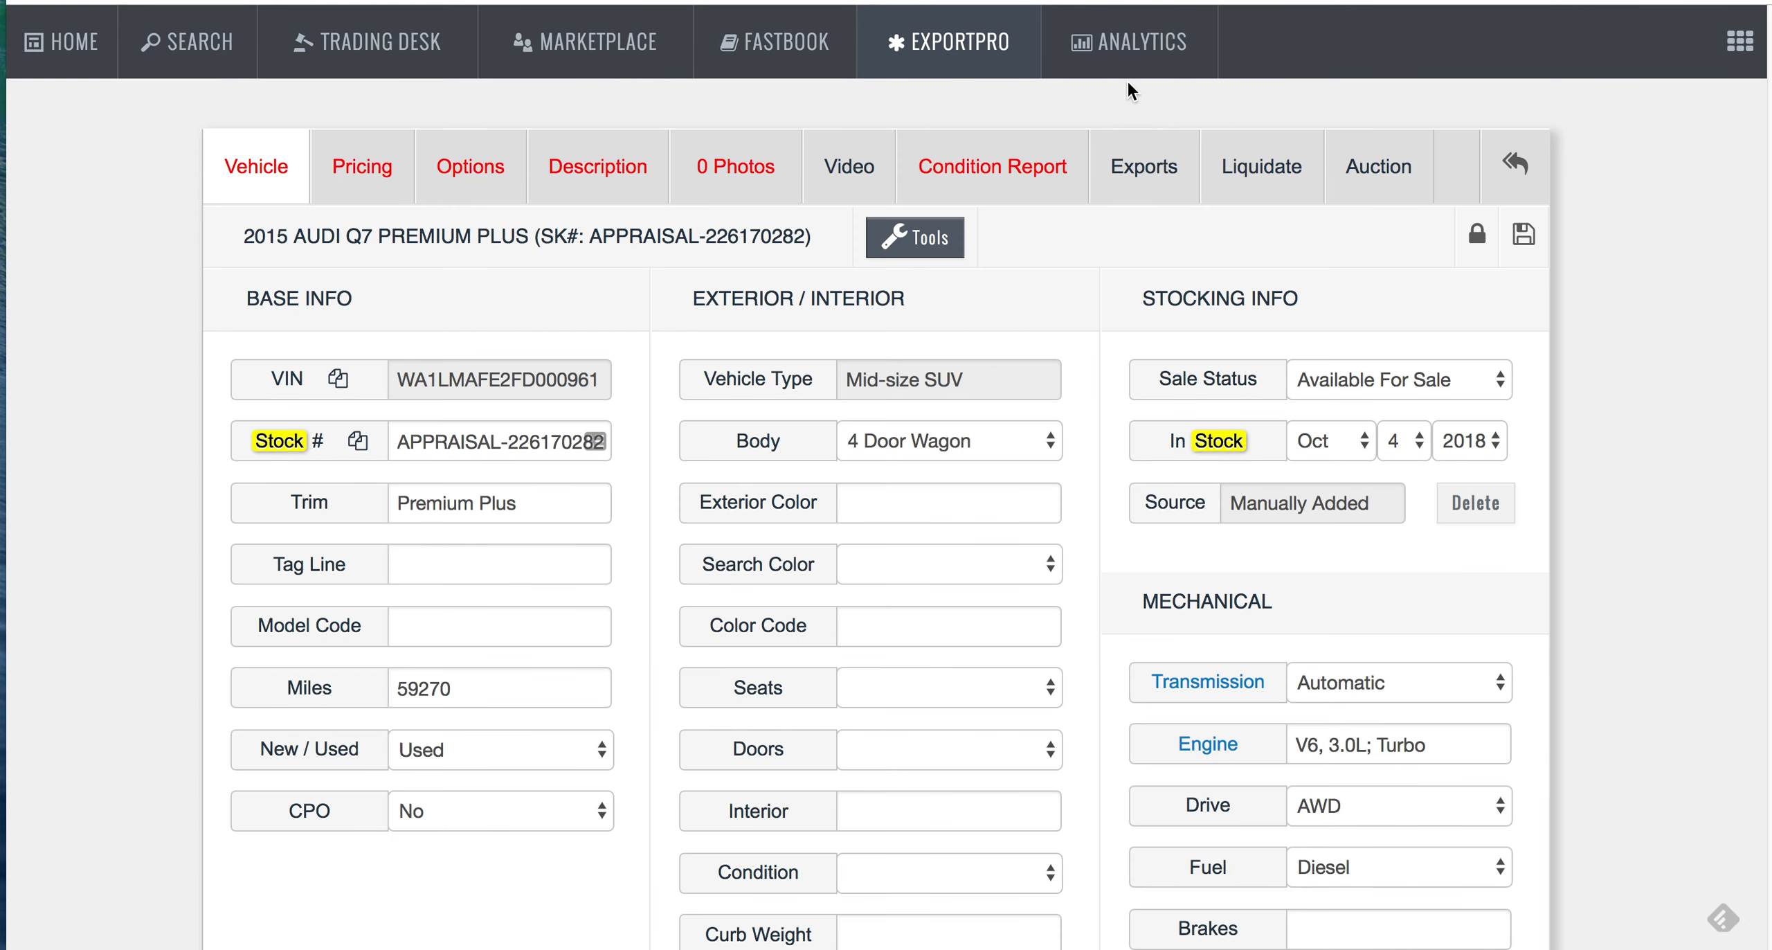
drag(399, 441, 594, 457)
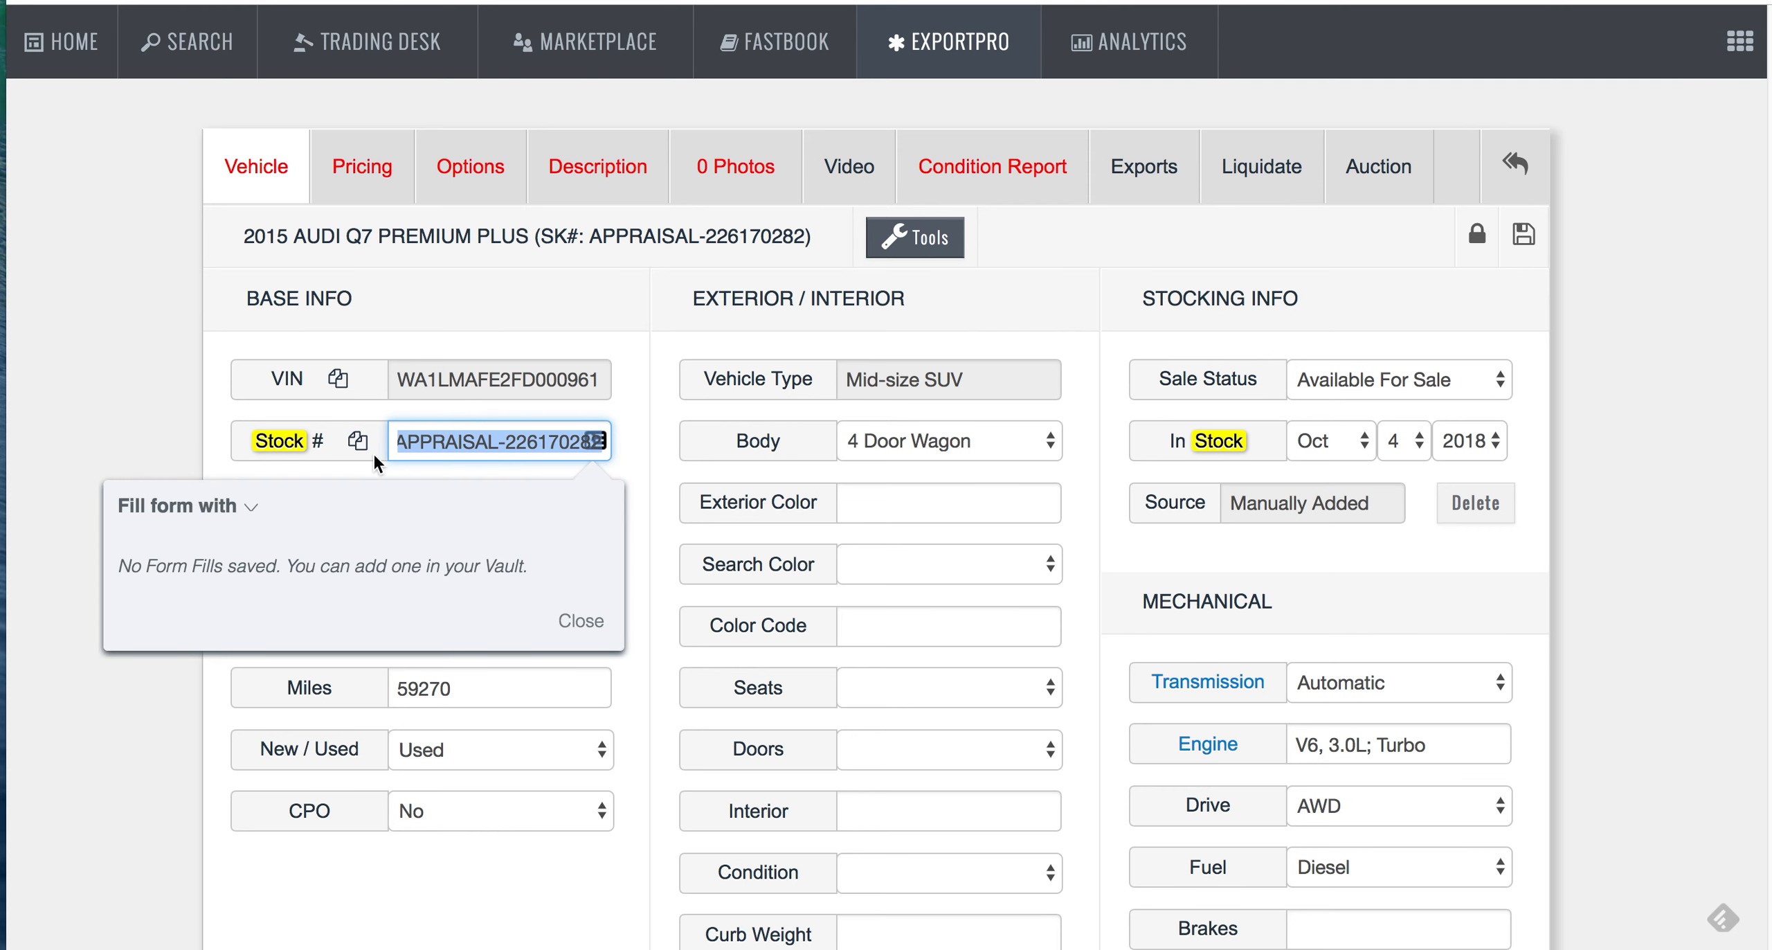
click(112, 415)
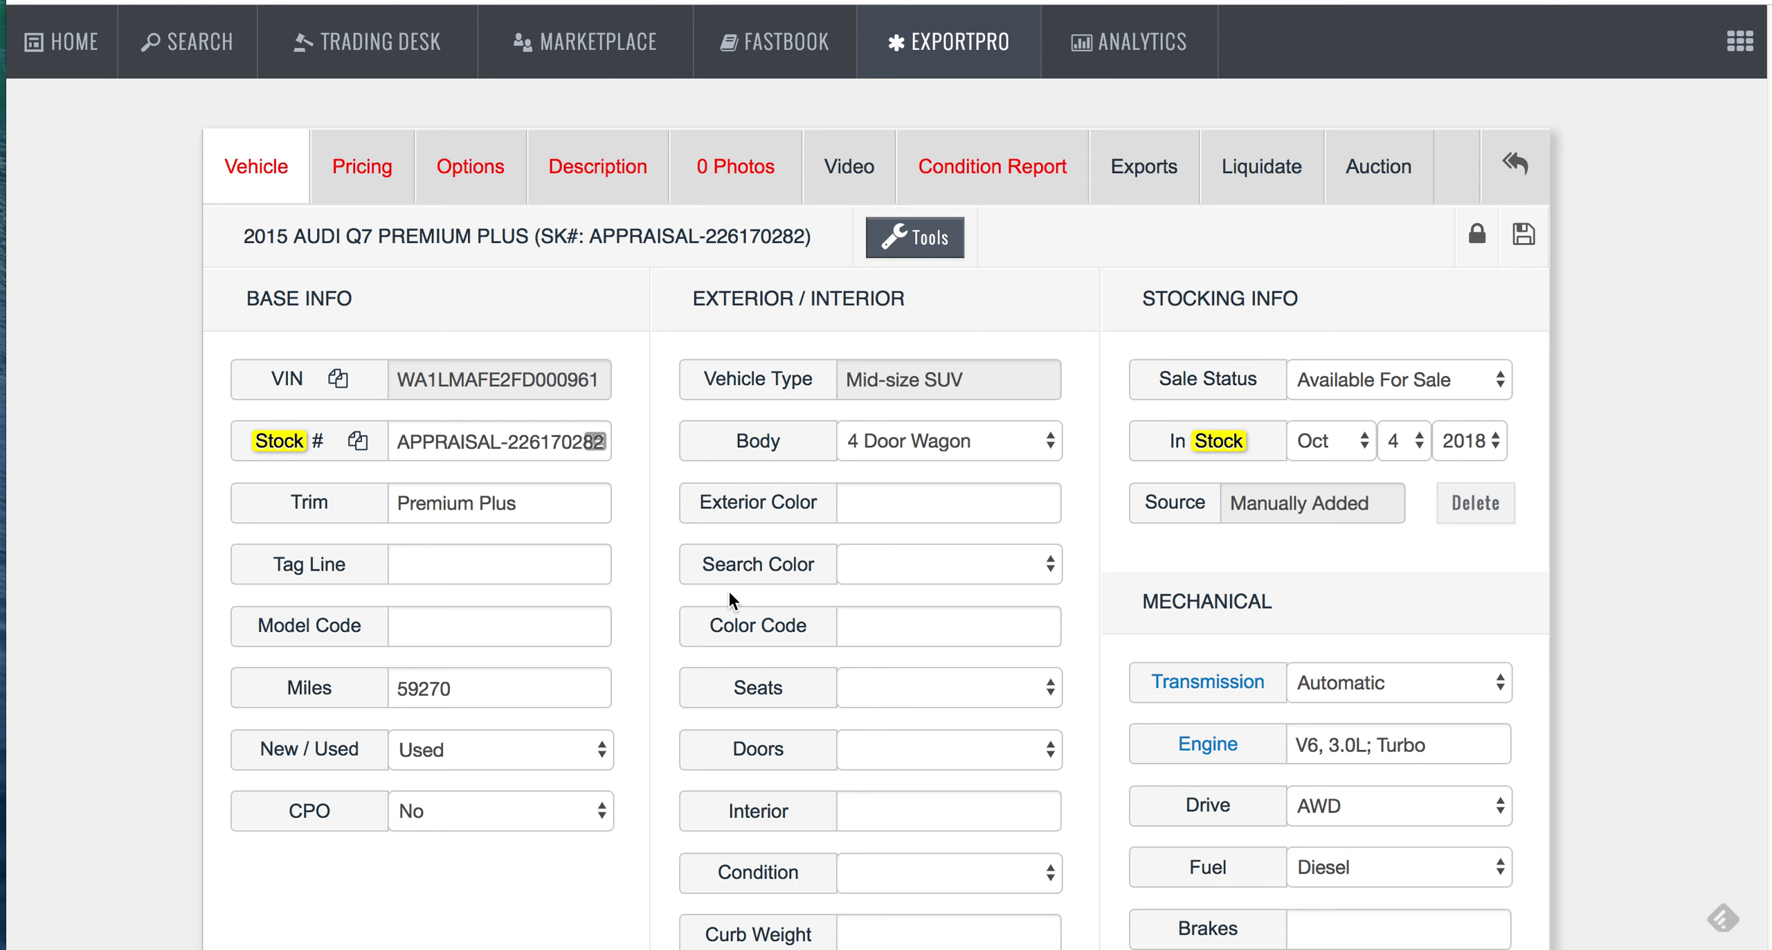
Step: Set the vehicle's search color to Silver and move on to its pricing page, saving the changes
click(871, 565)
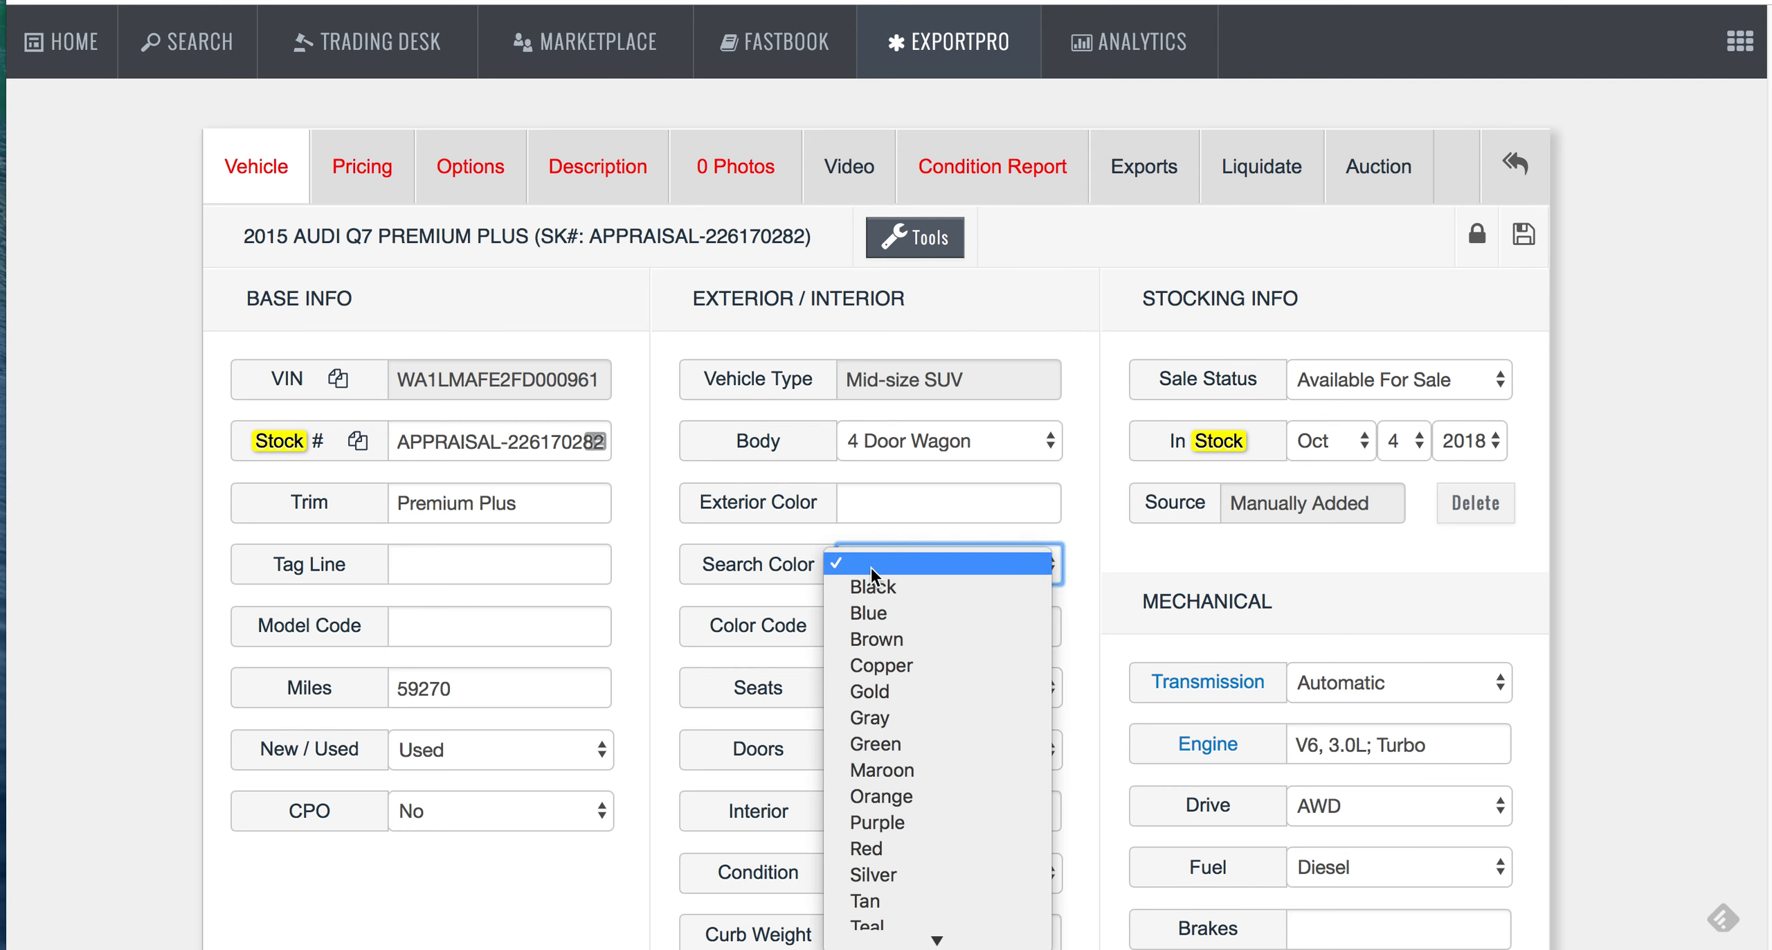
key(s)
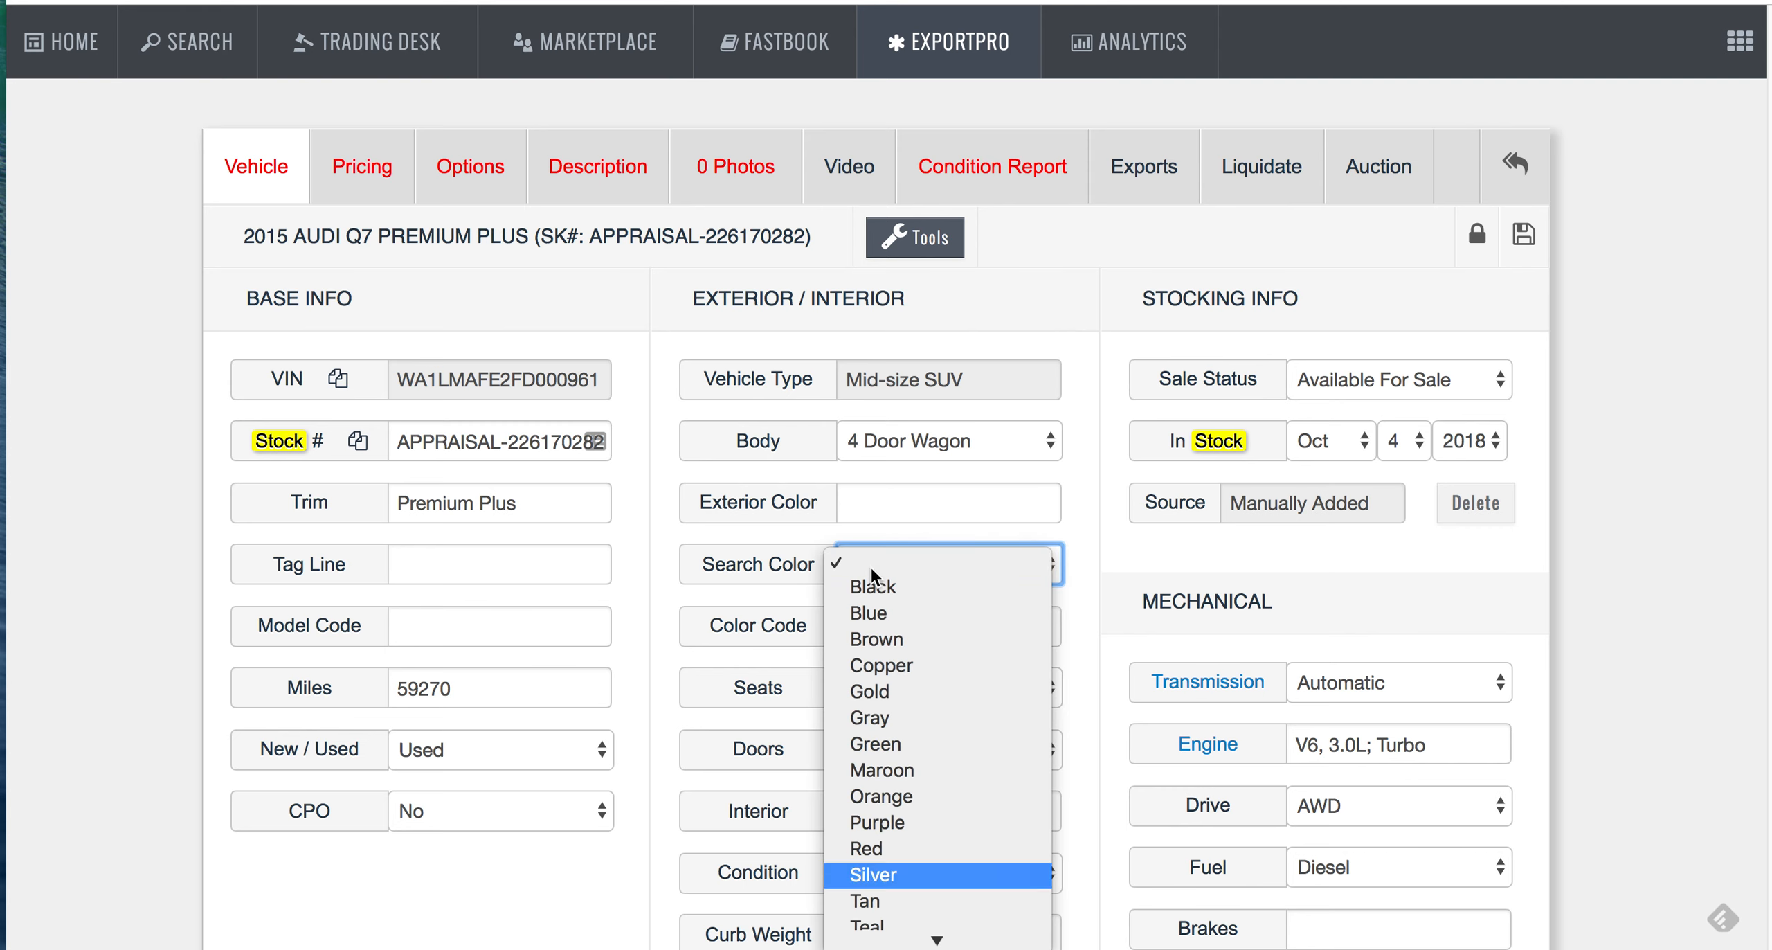
click(866, 866)
scroll(994, 713, down, 3)
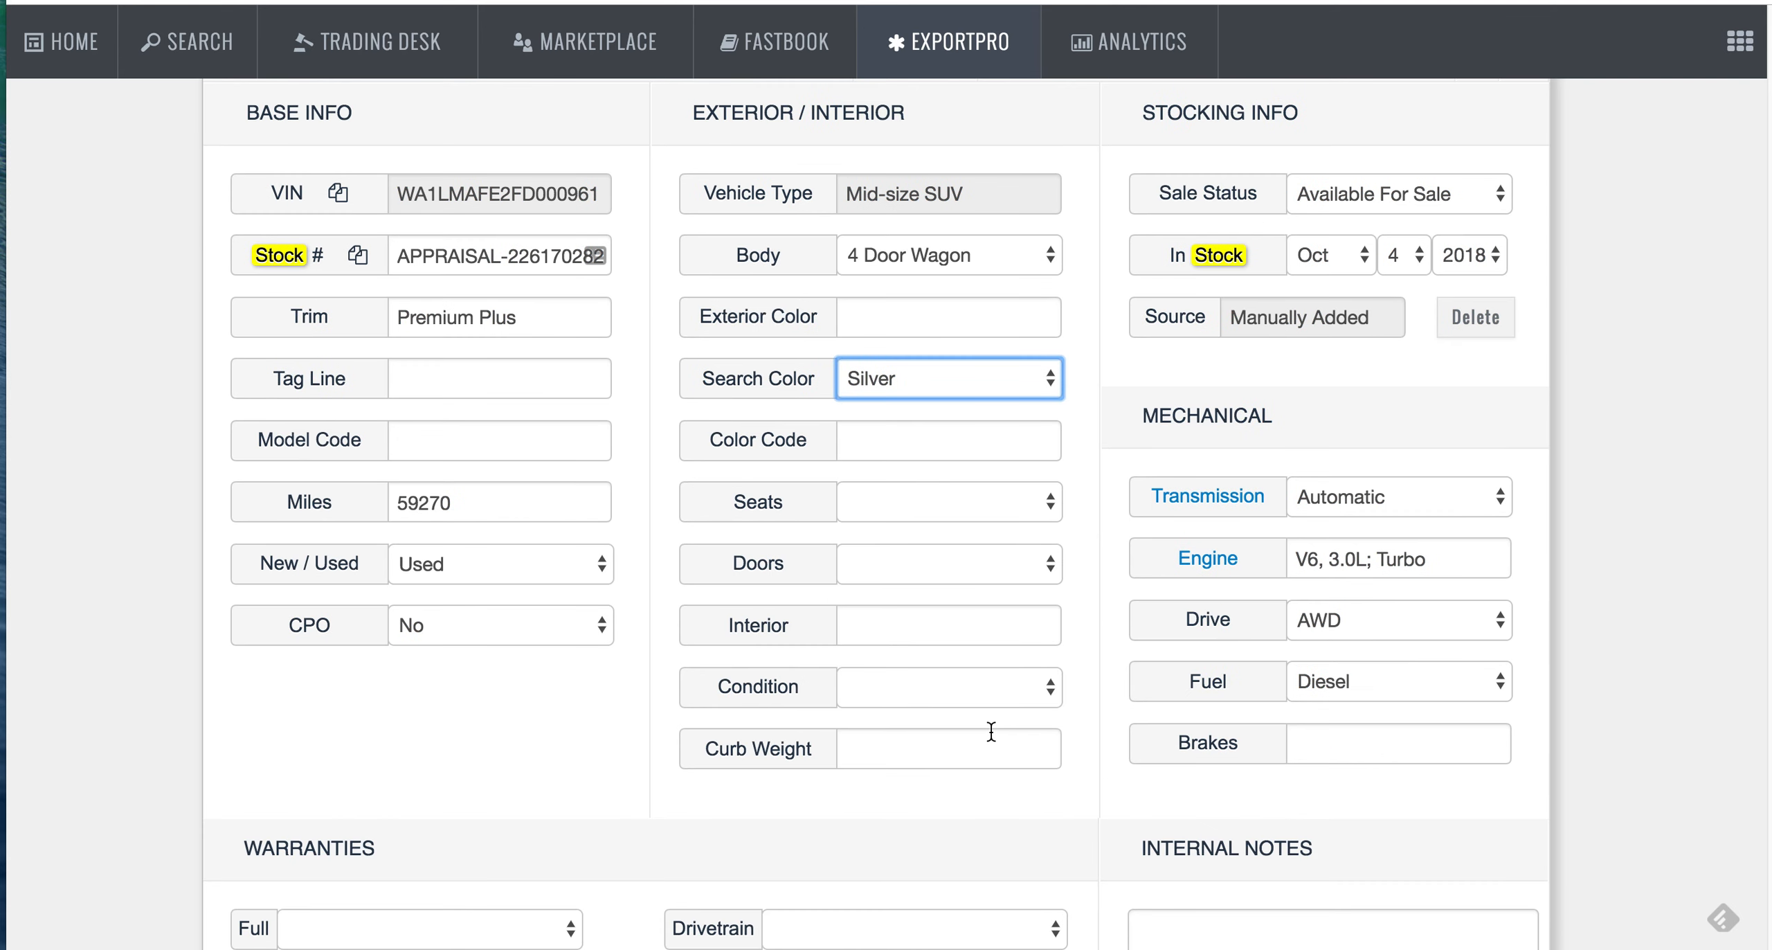
scroll(784, 781, down, 5)
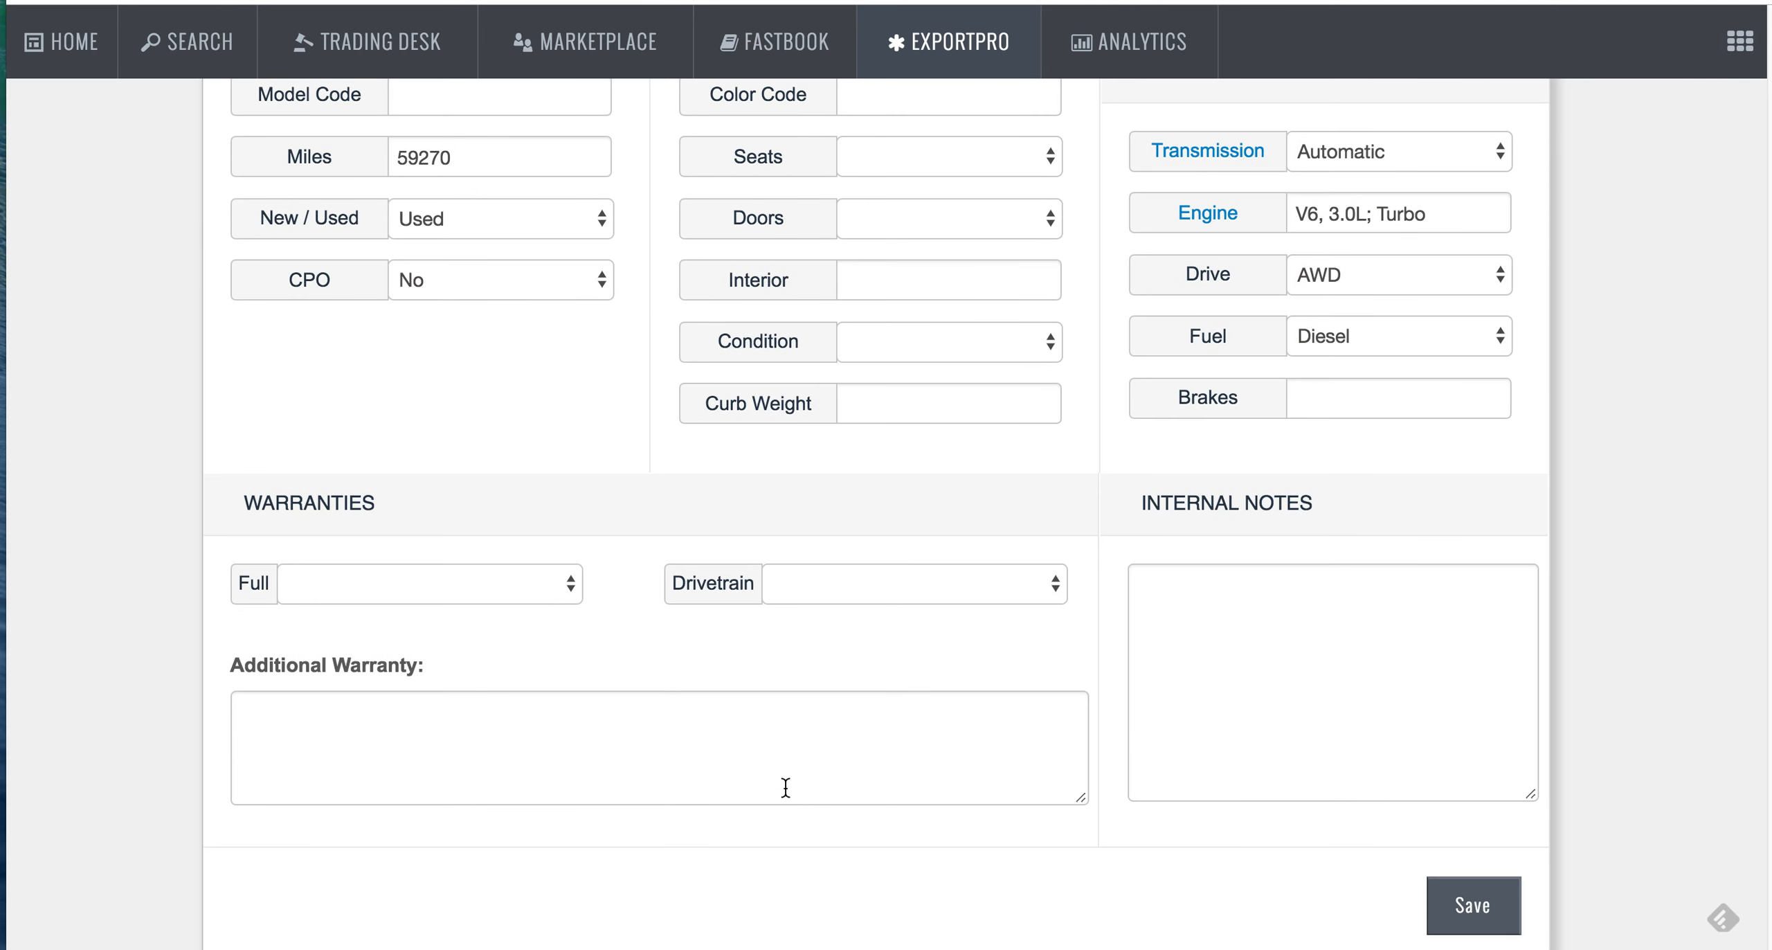
scroll(786, 788, up, 7)
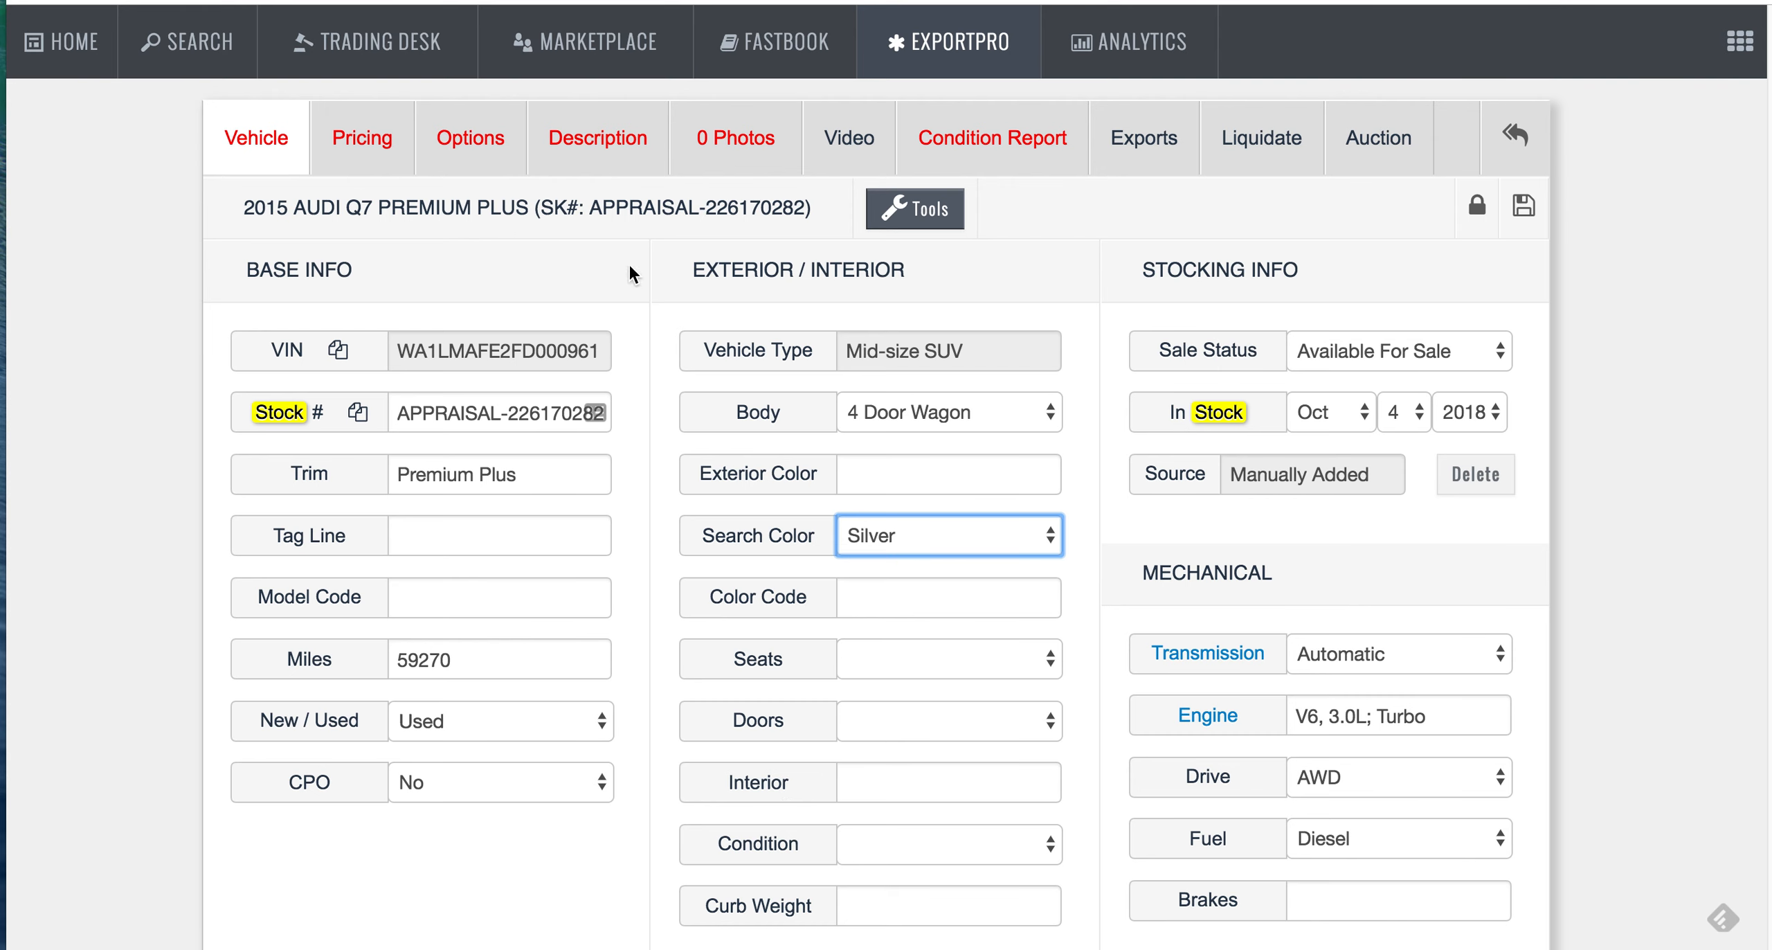
click(382, 159)
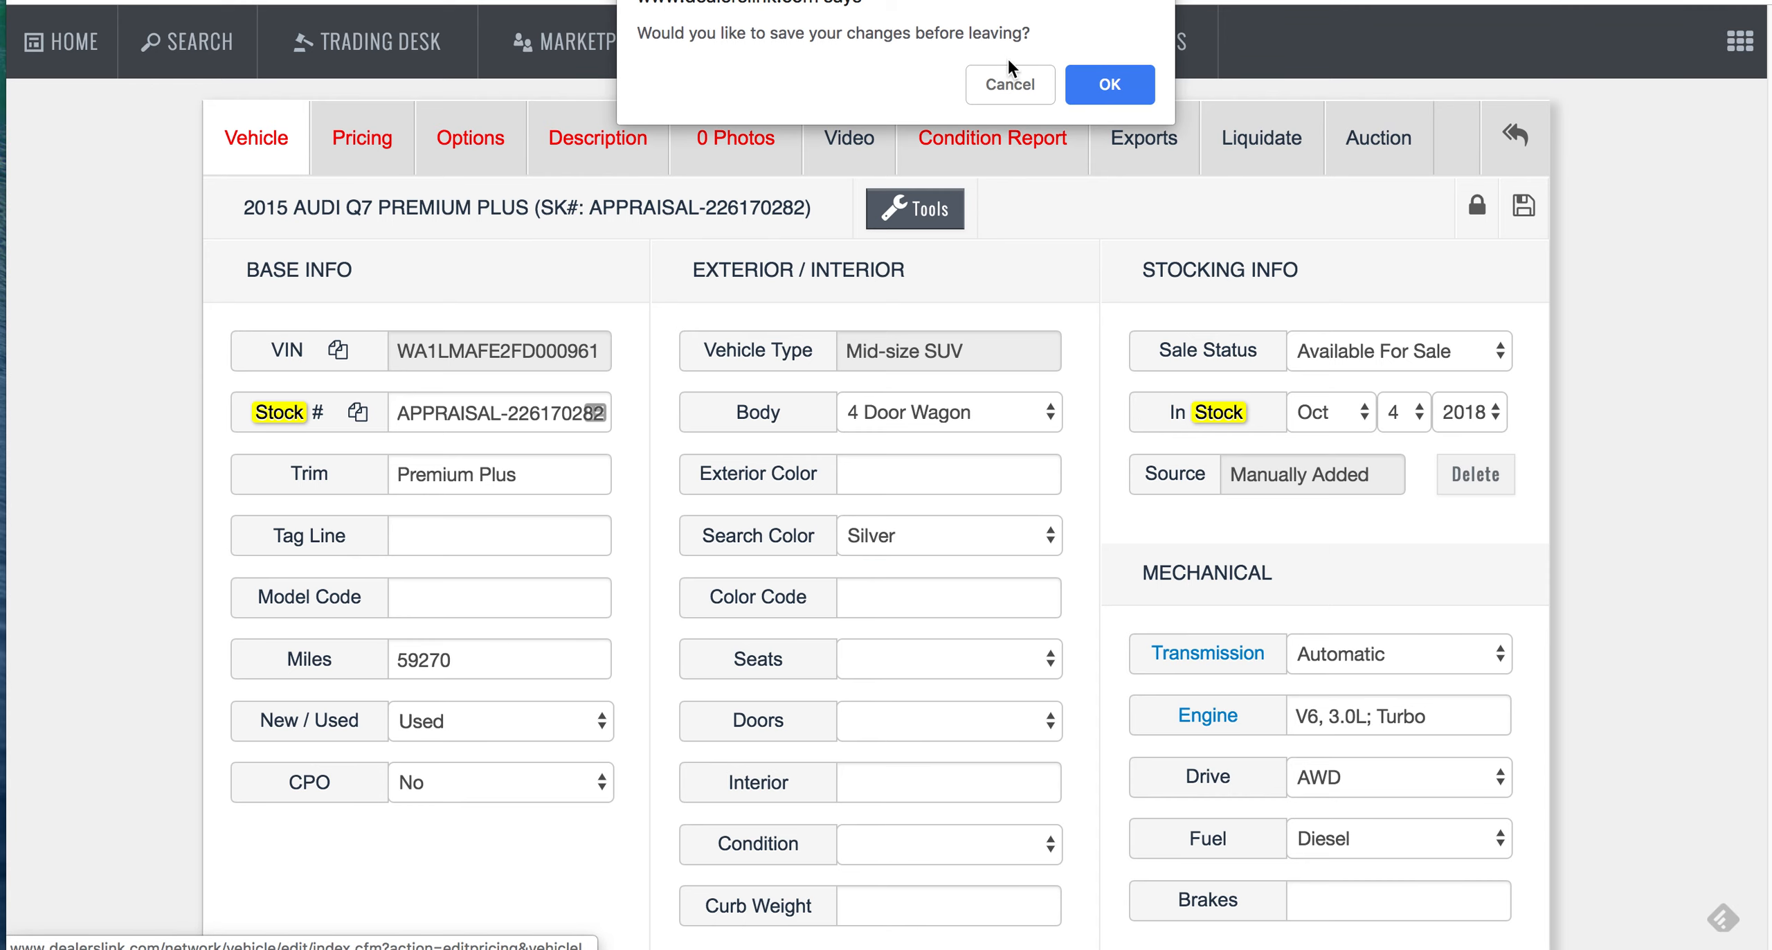
click(1109, 86)
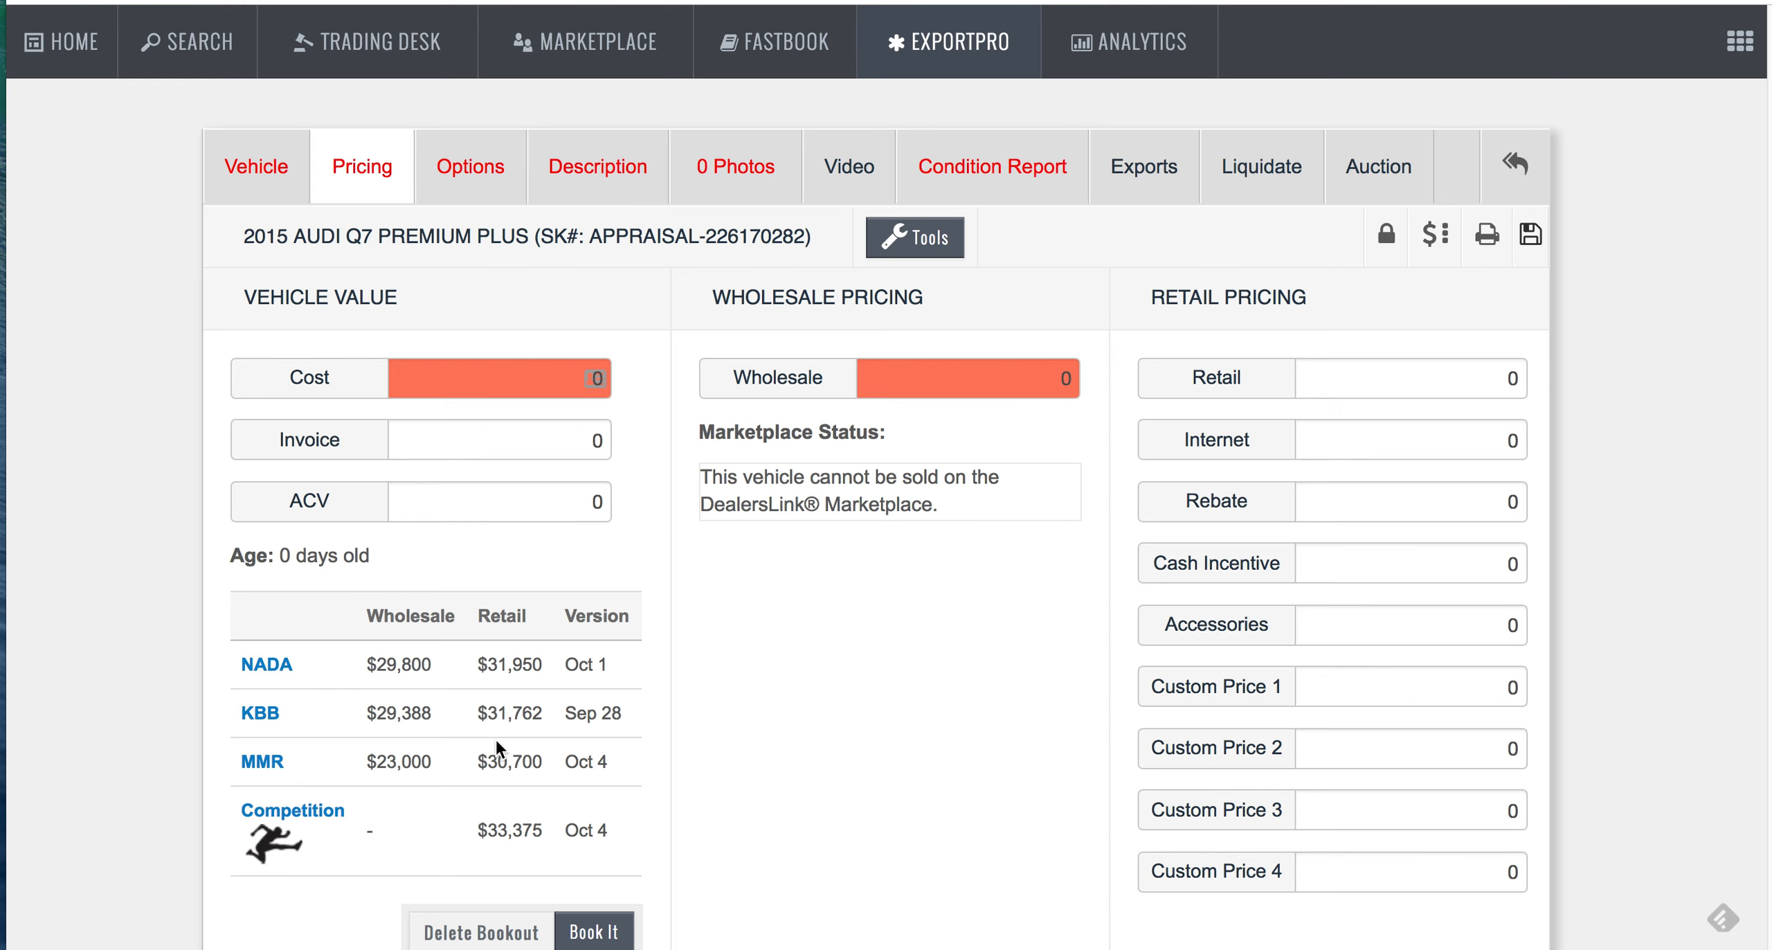
Step: Build the vehicle's description from the All Wheel Drive, Rare and Handles Great phrases, after viewing its options page
click(473, 164)
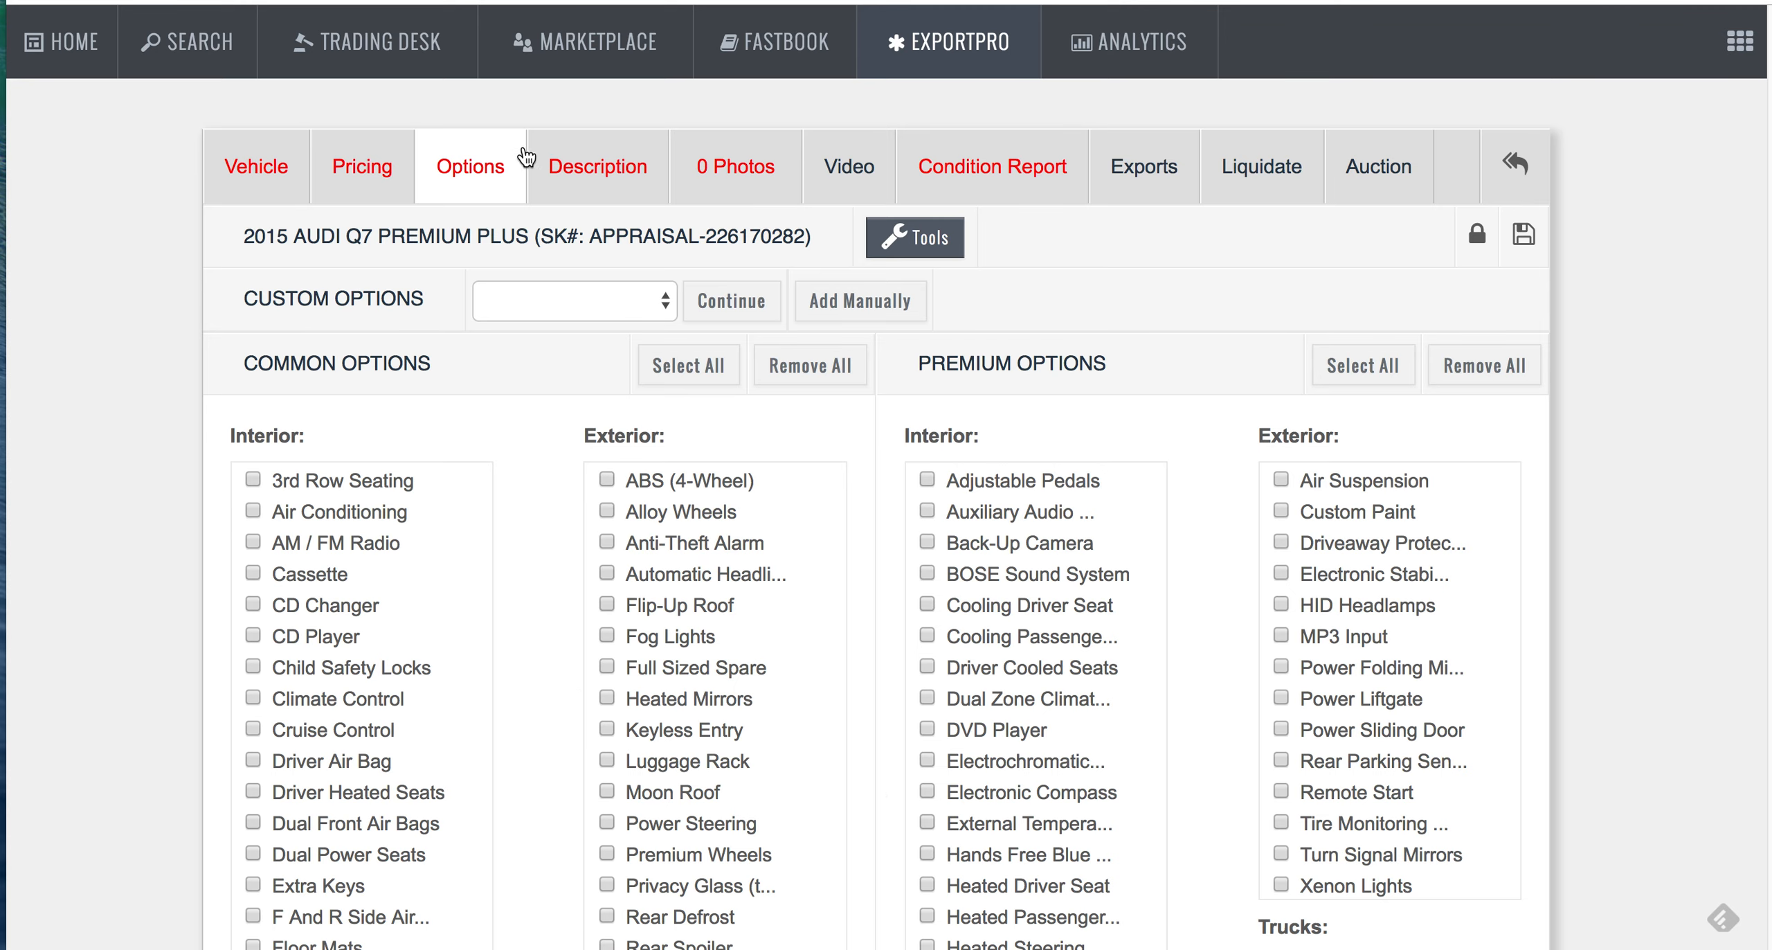
click(621, 168)
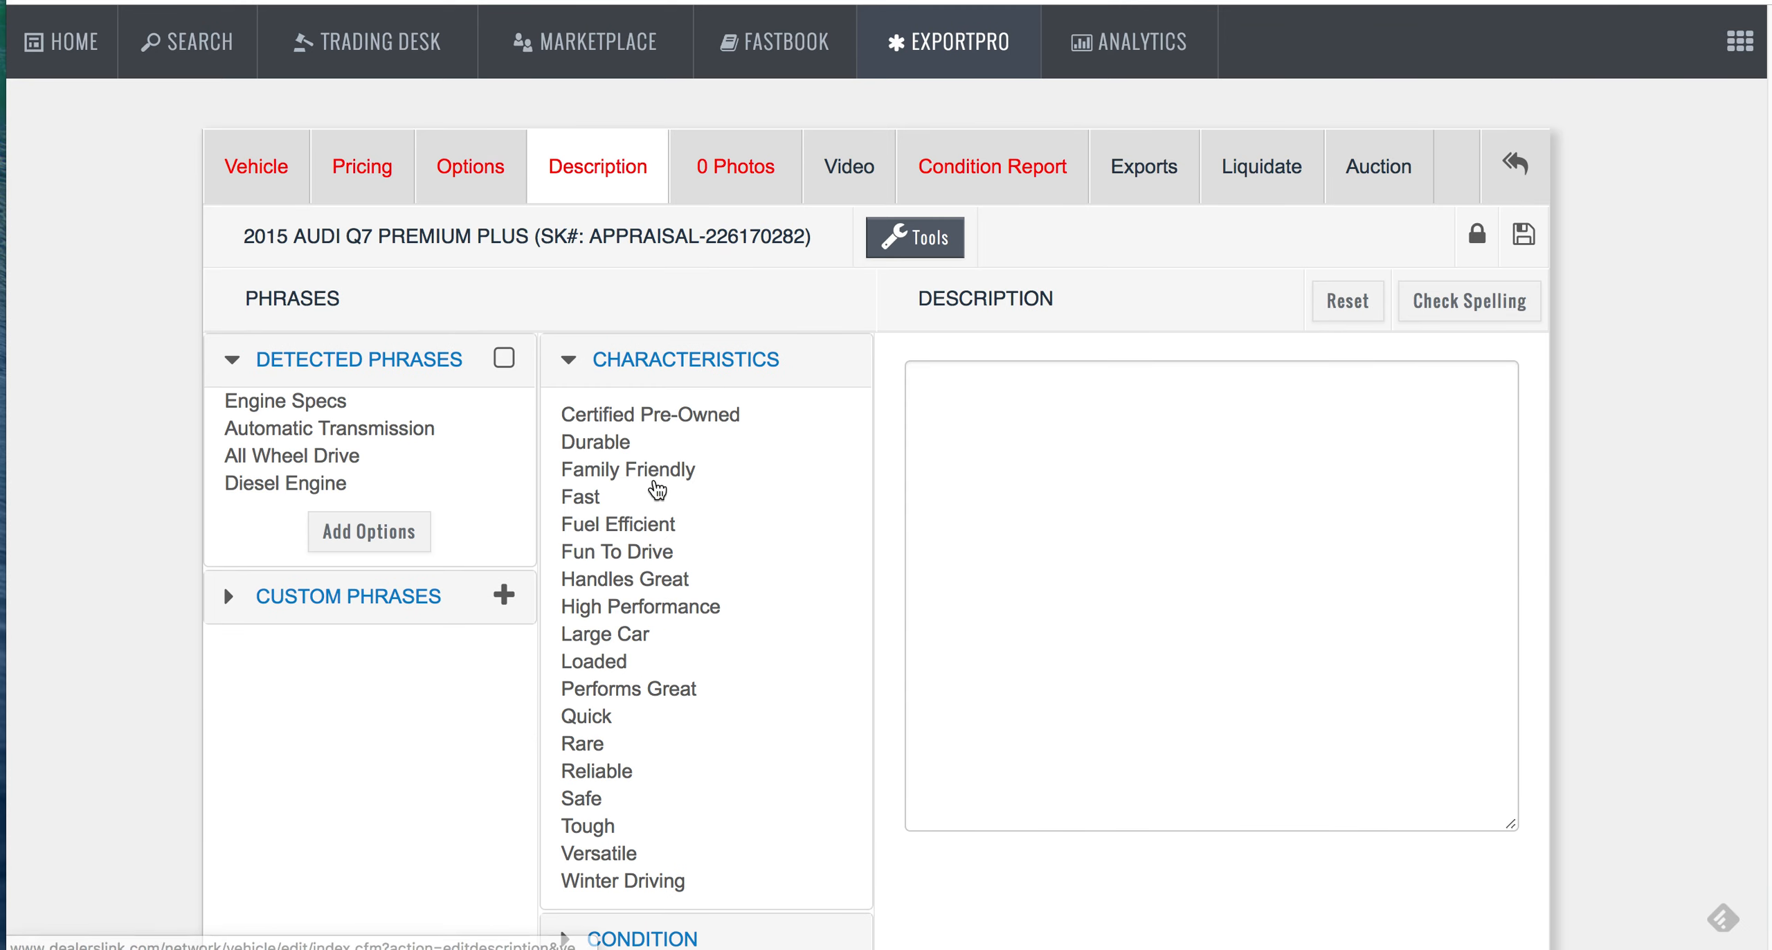
mouse_move(358, 458)
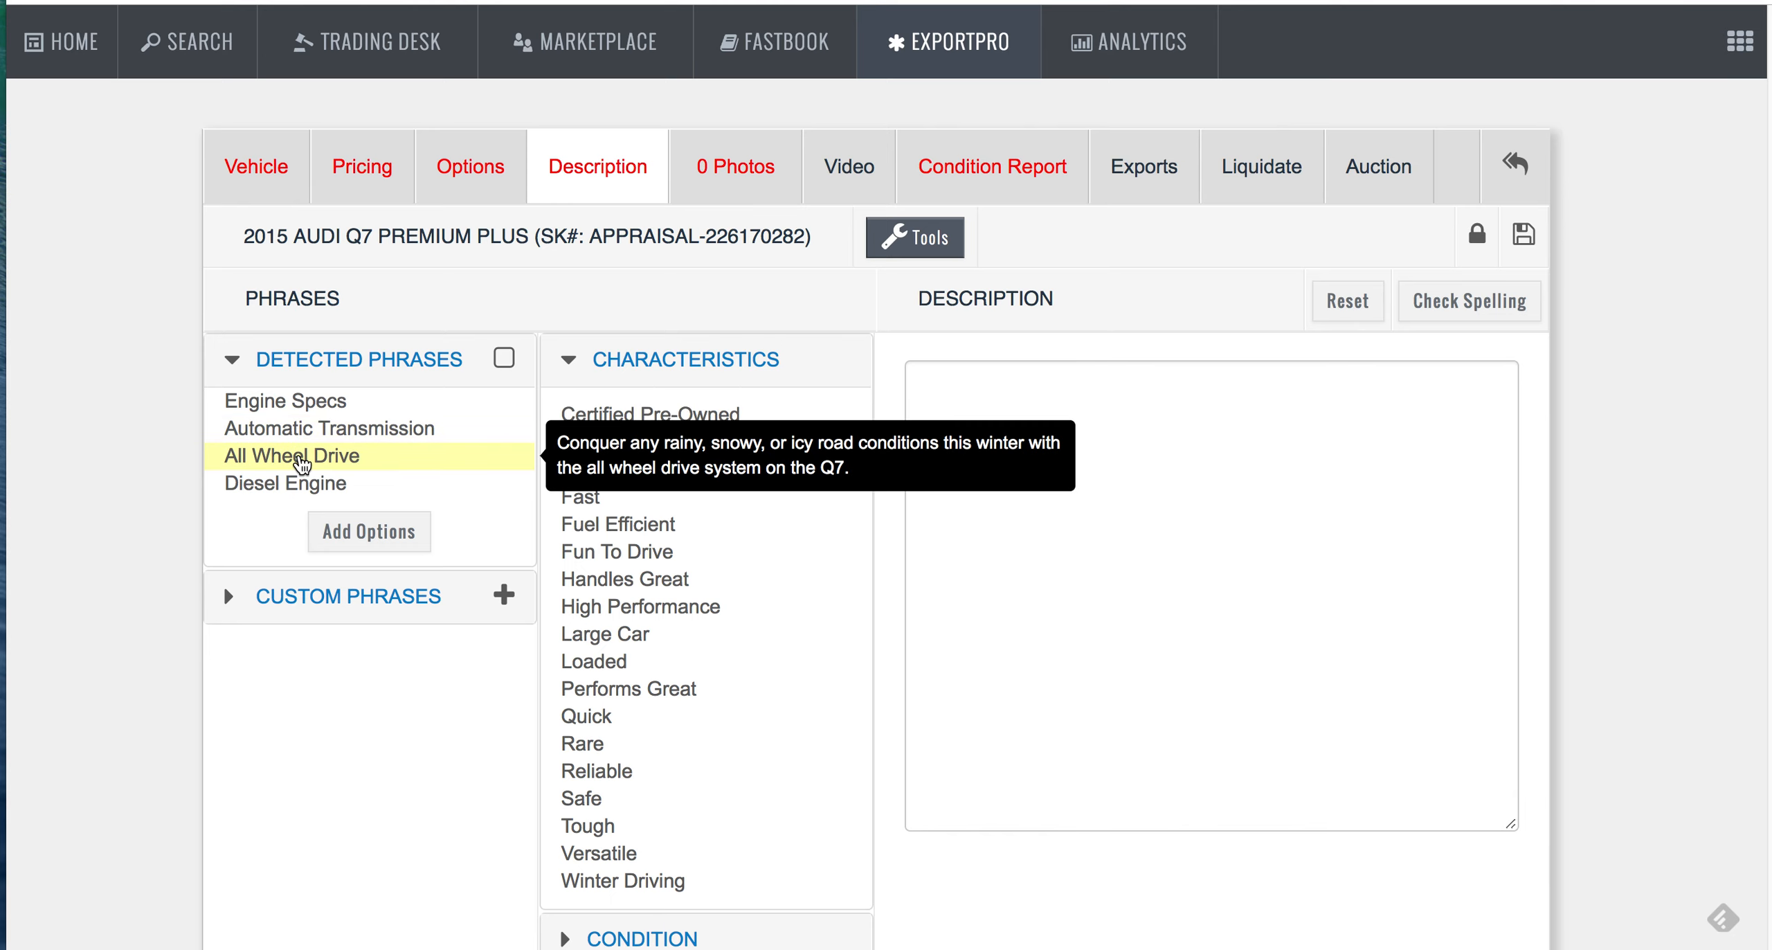
click(302, 460)
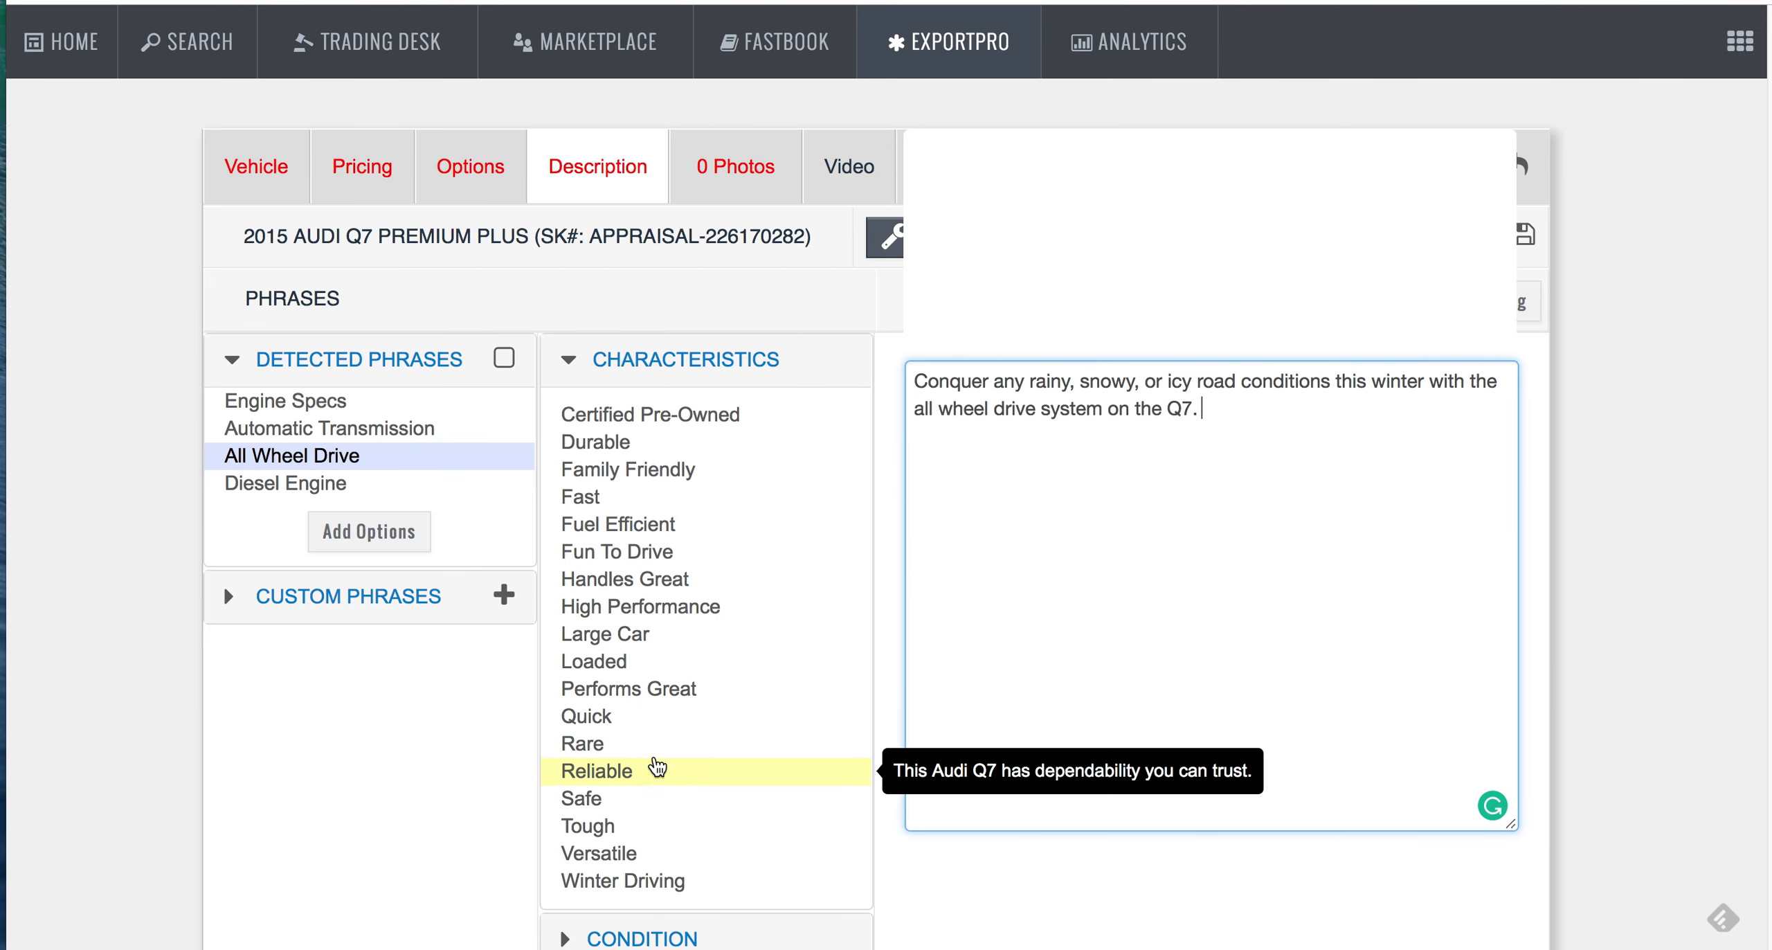
click(617, 746)
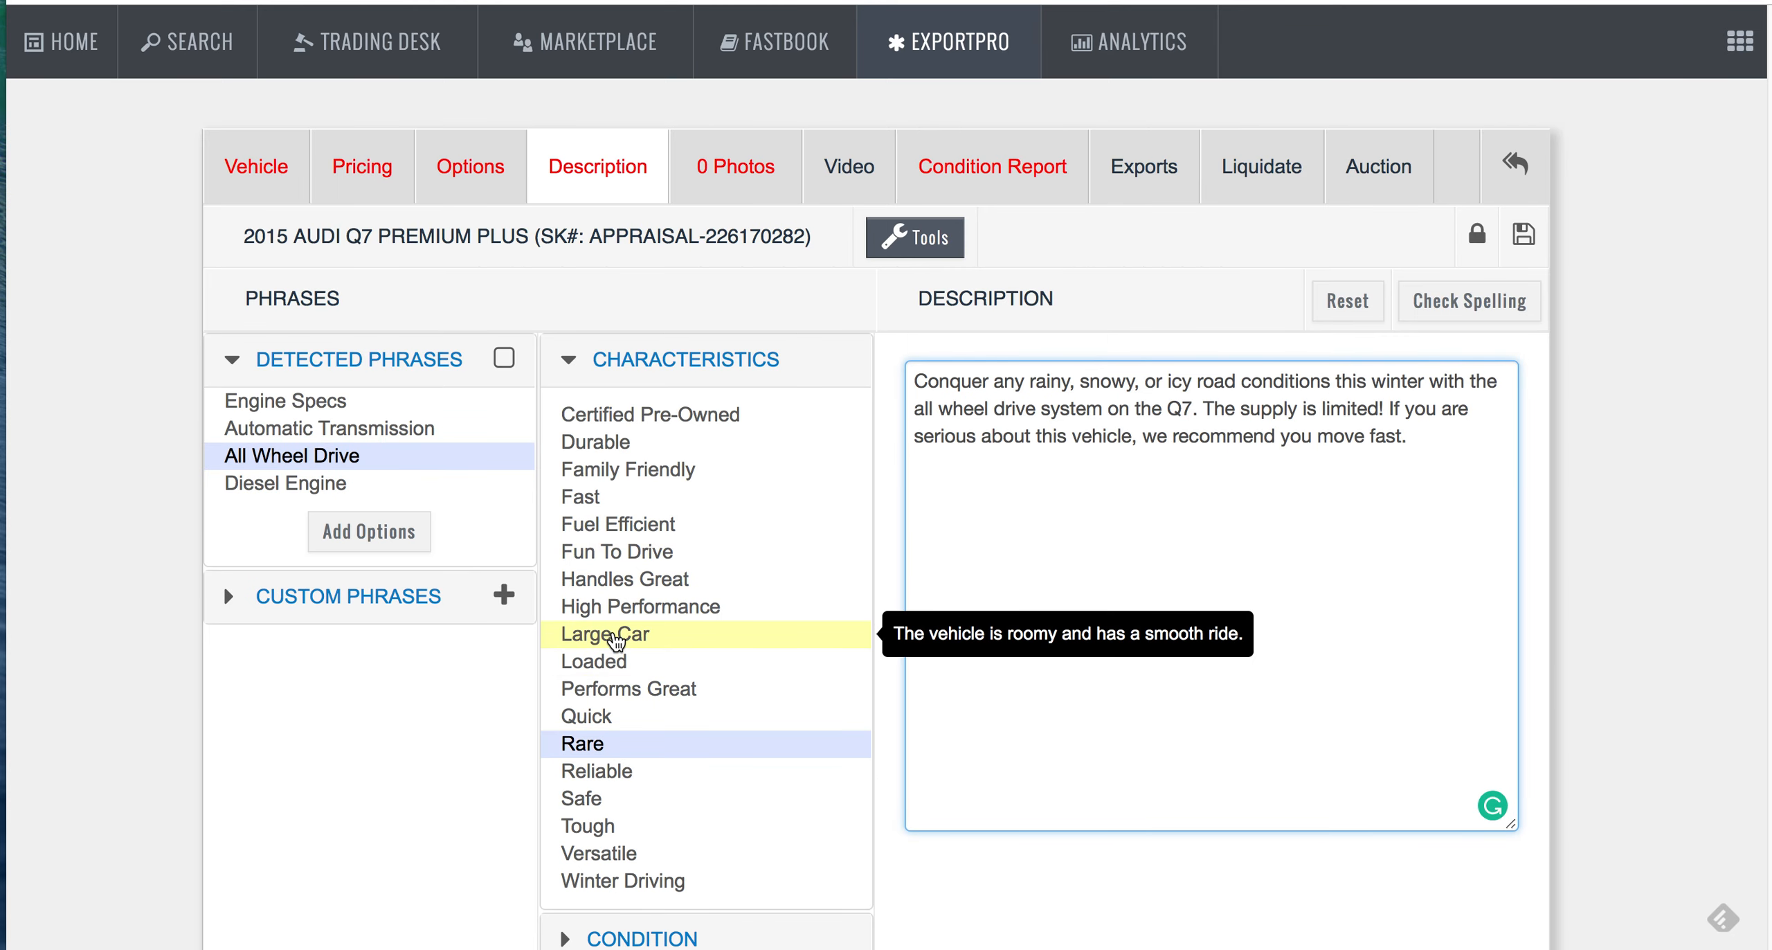
click(618, 585)
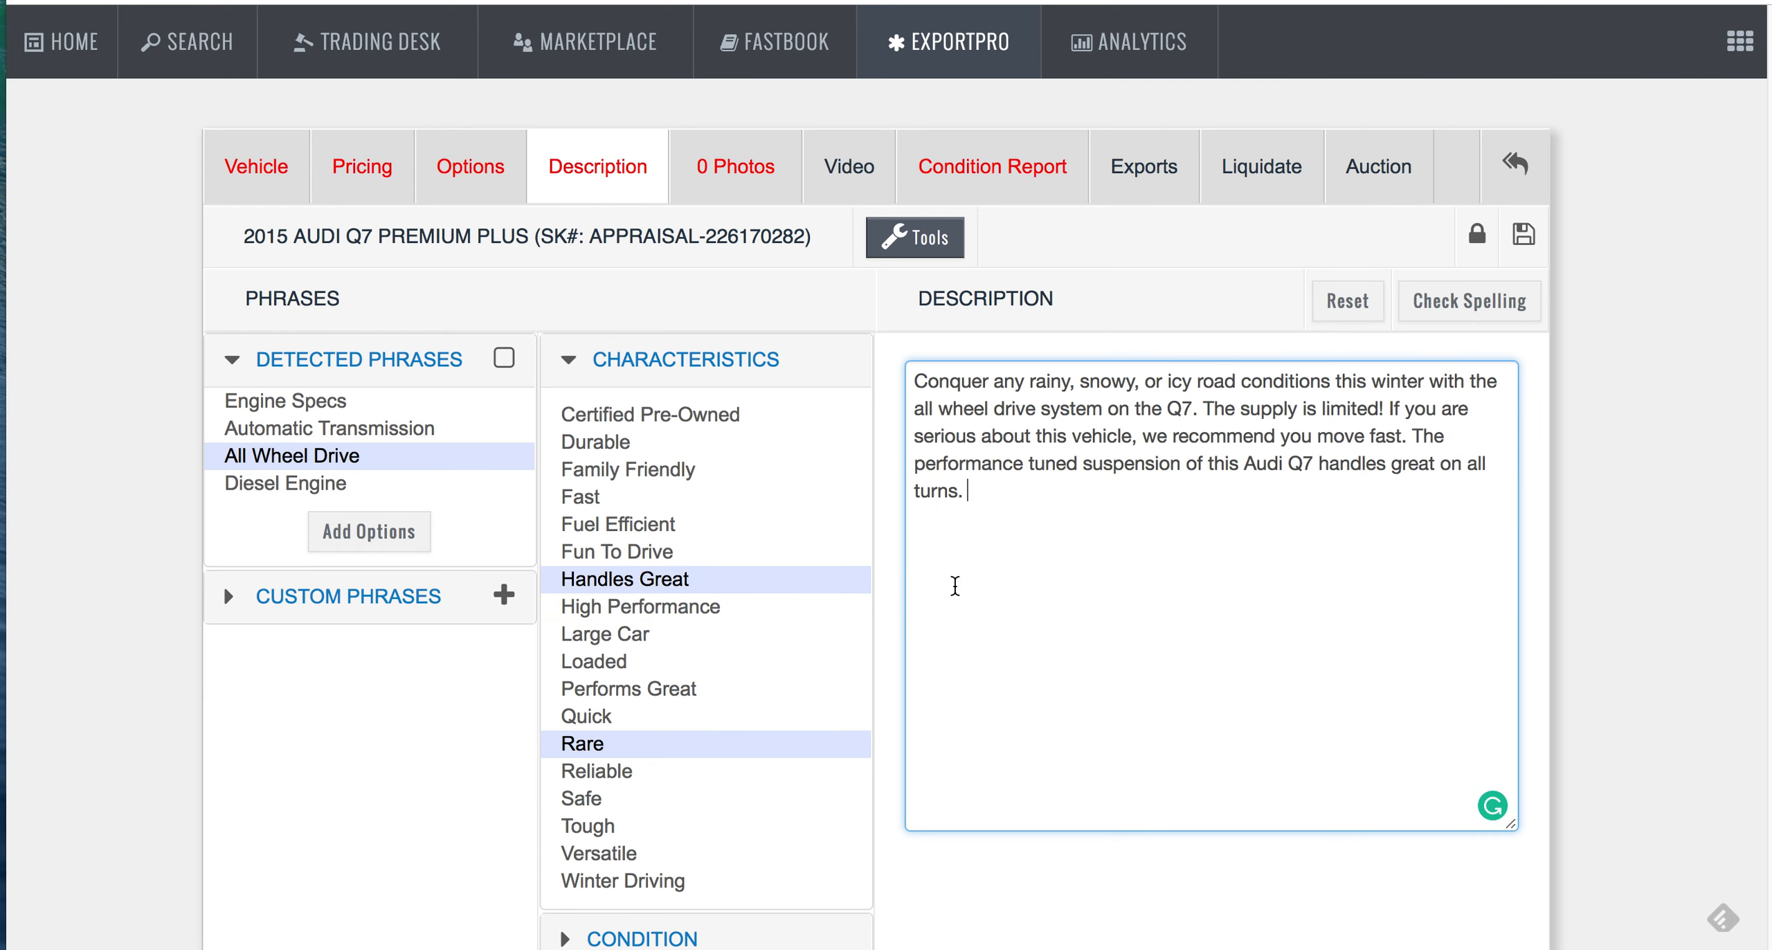
Step: Examine the remaining phrase categories and the form for adding a custom phrase, closing the form without saving
scroll(703, 590, down, 3)
scroll(703, 590, down, 3)
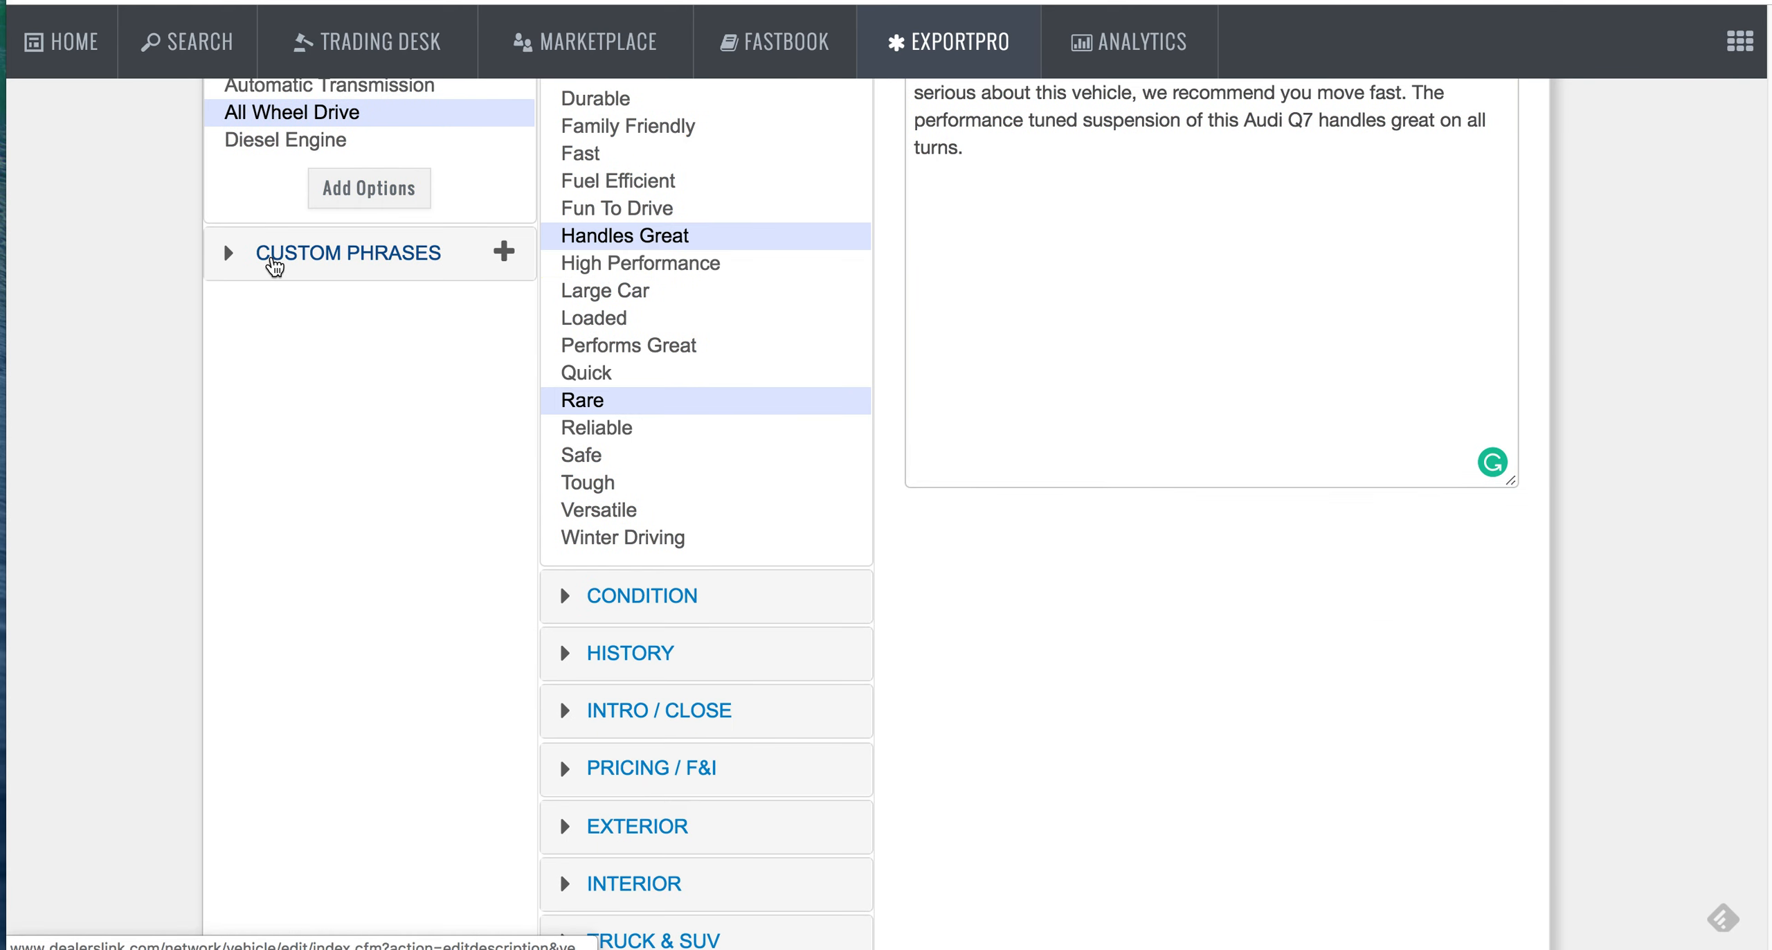
click(269, 254)
scroll(269, 258, up, 6)
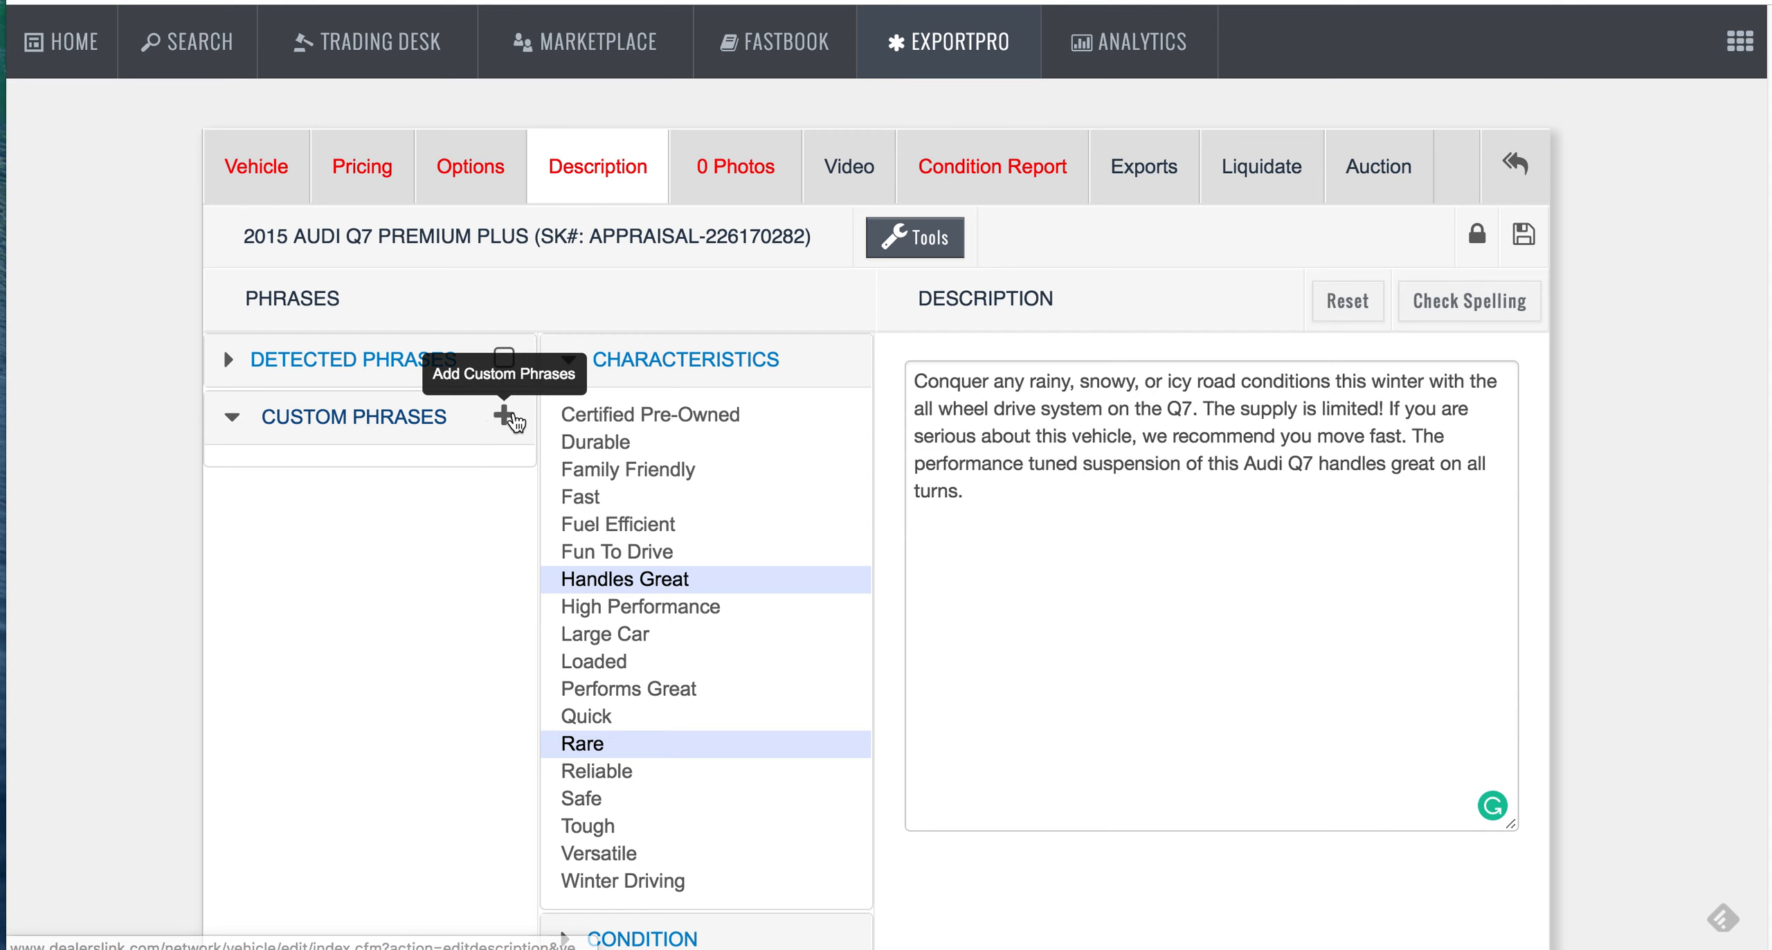
click(511, 416)
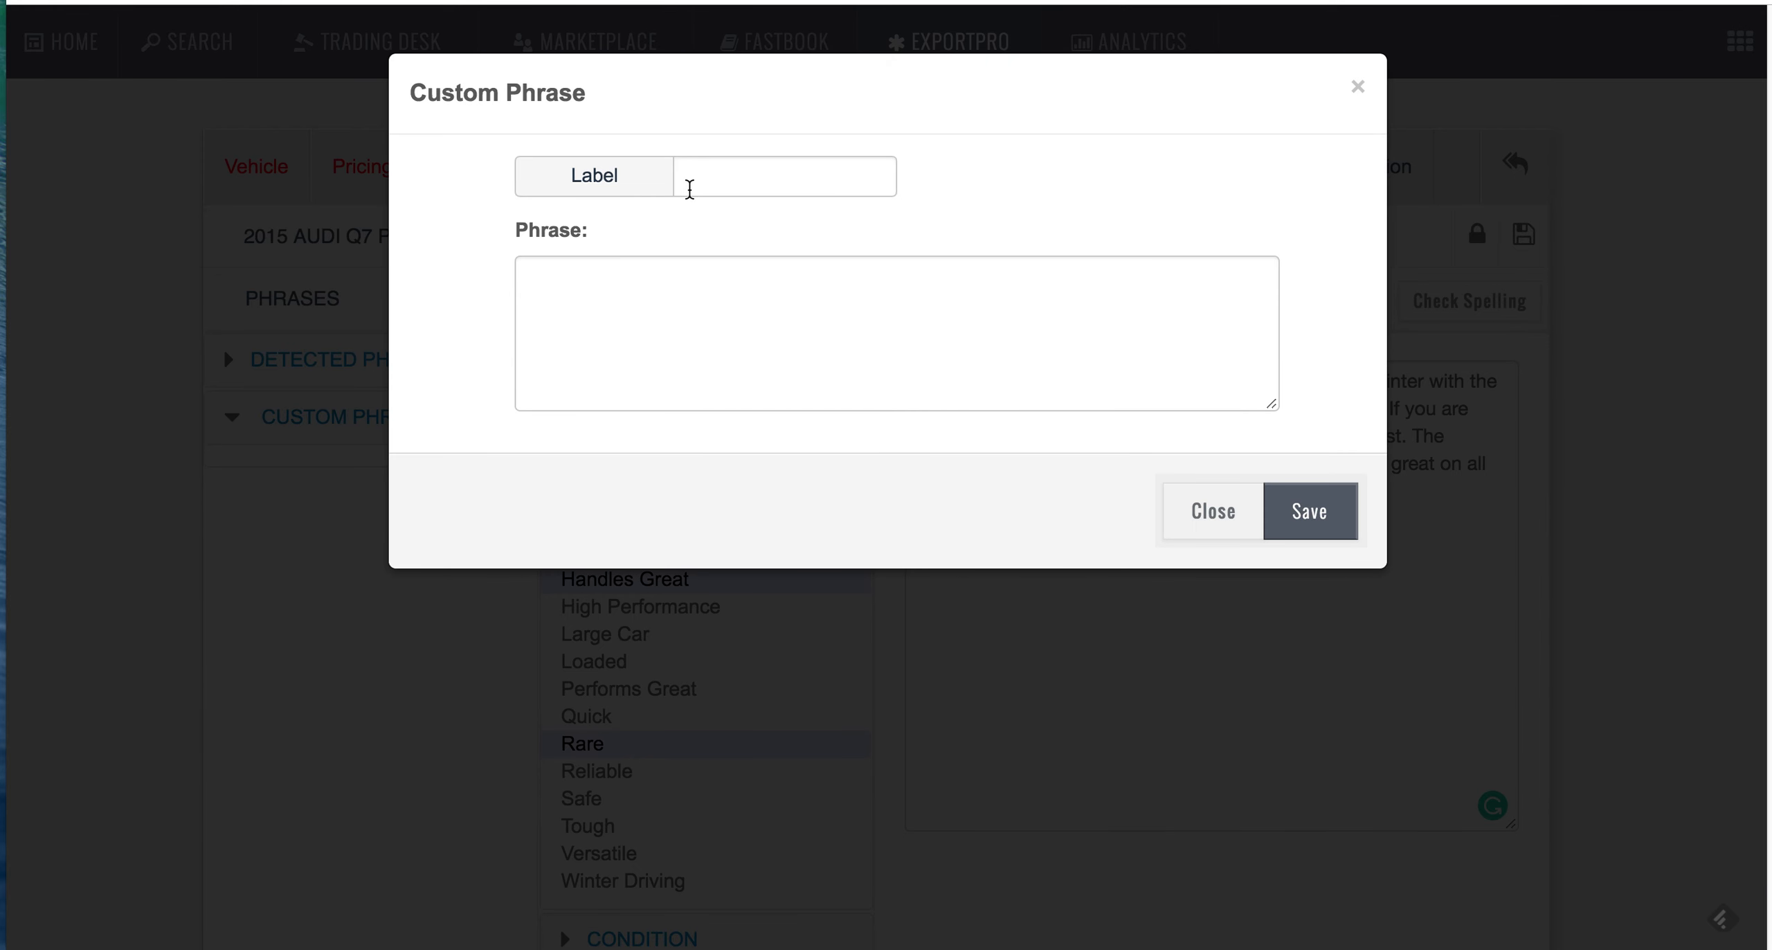
click(737, 177)
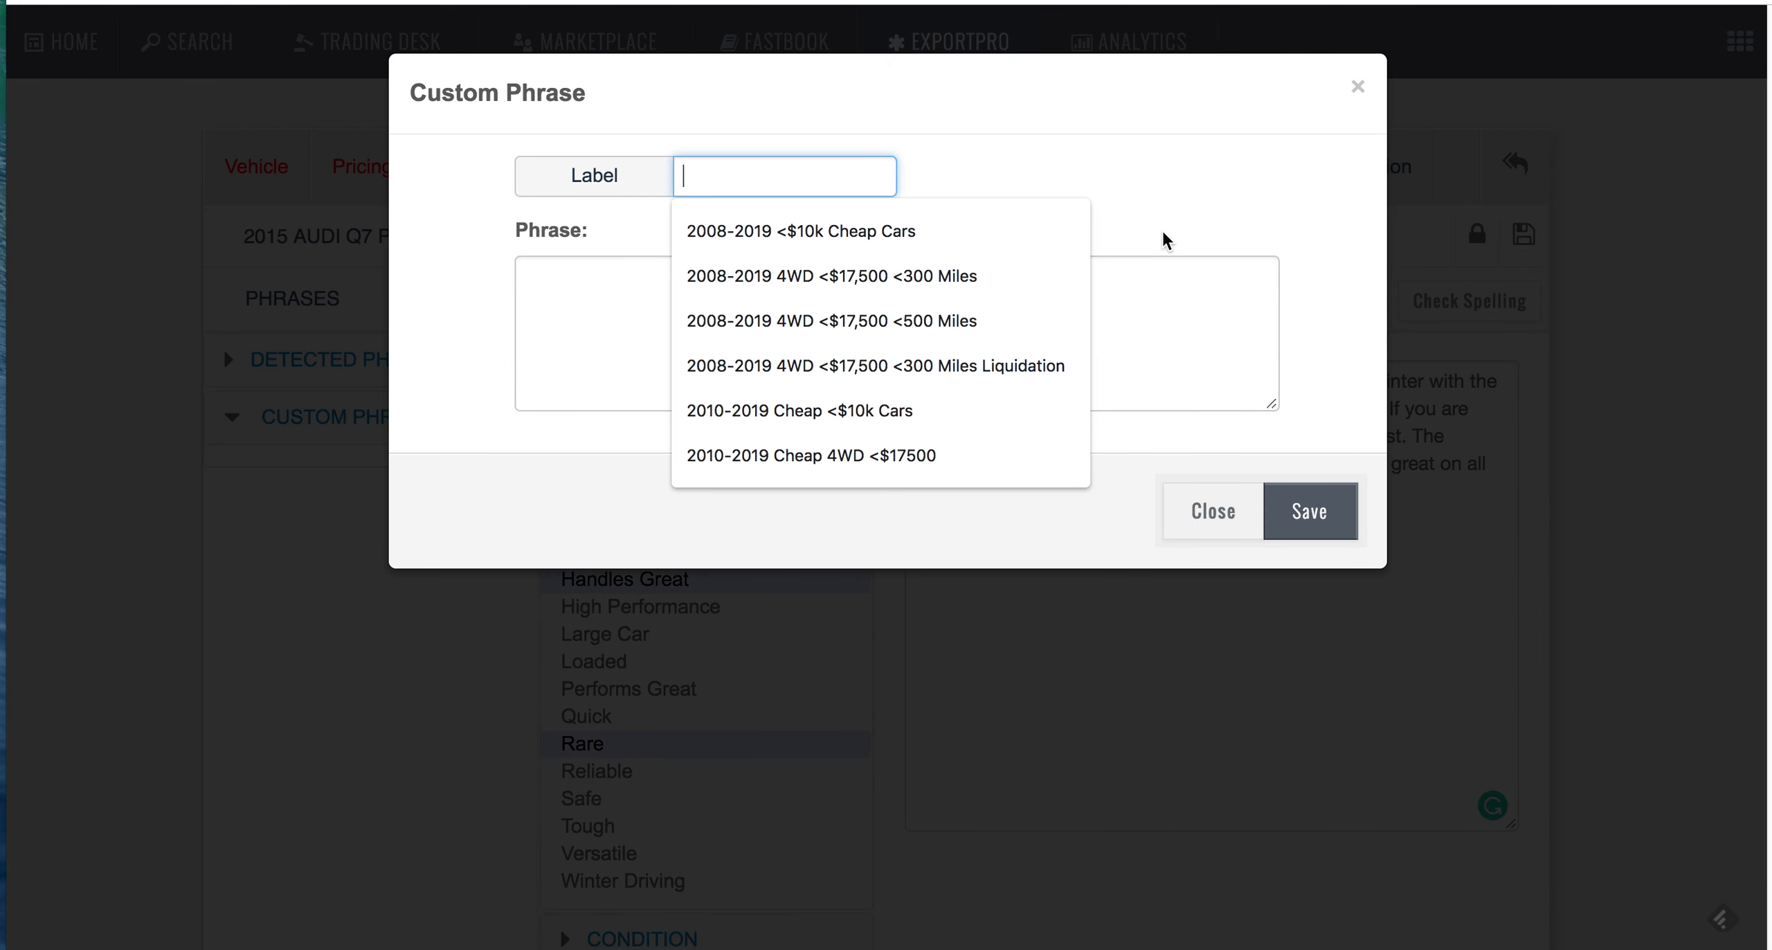
click(1167, 313)
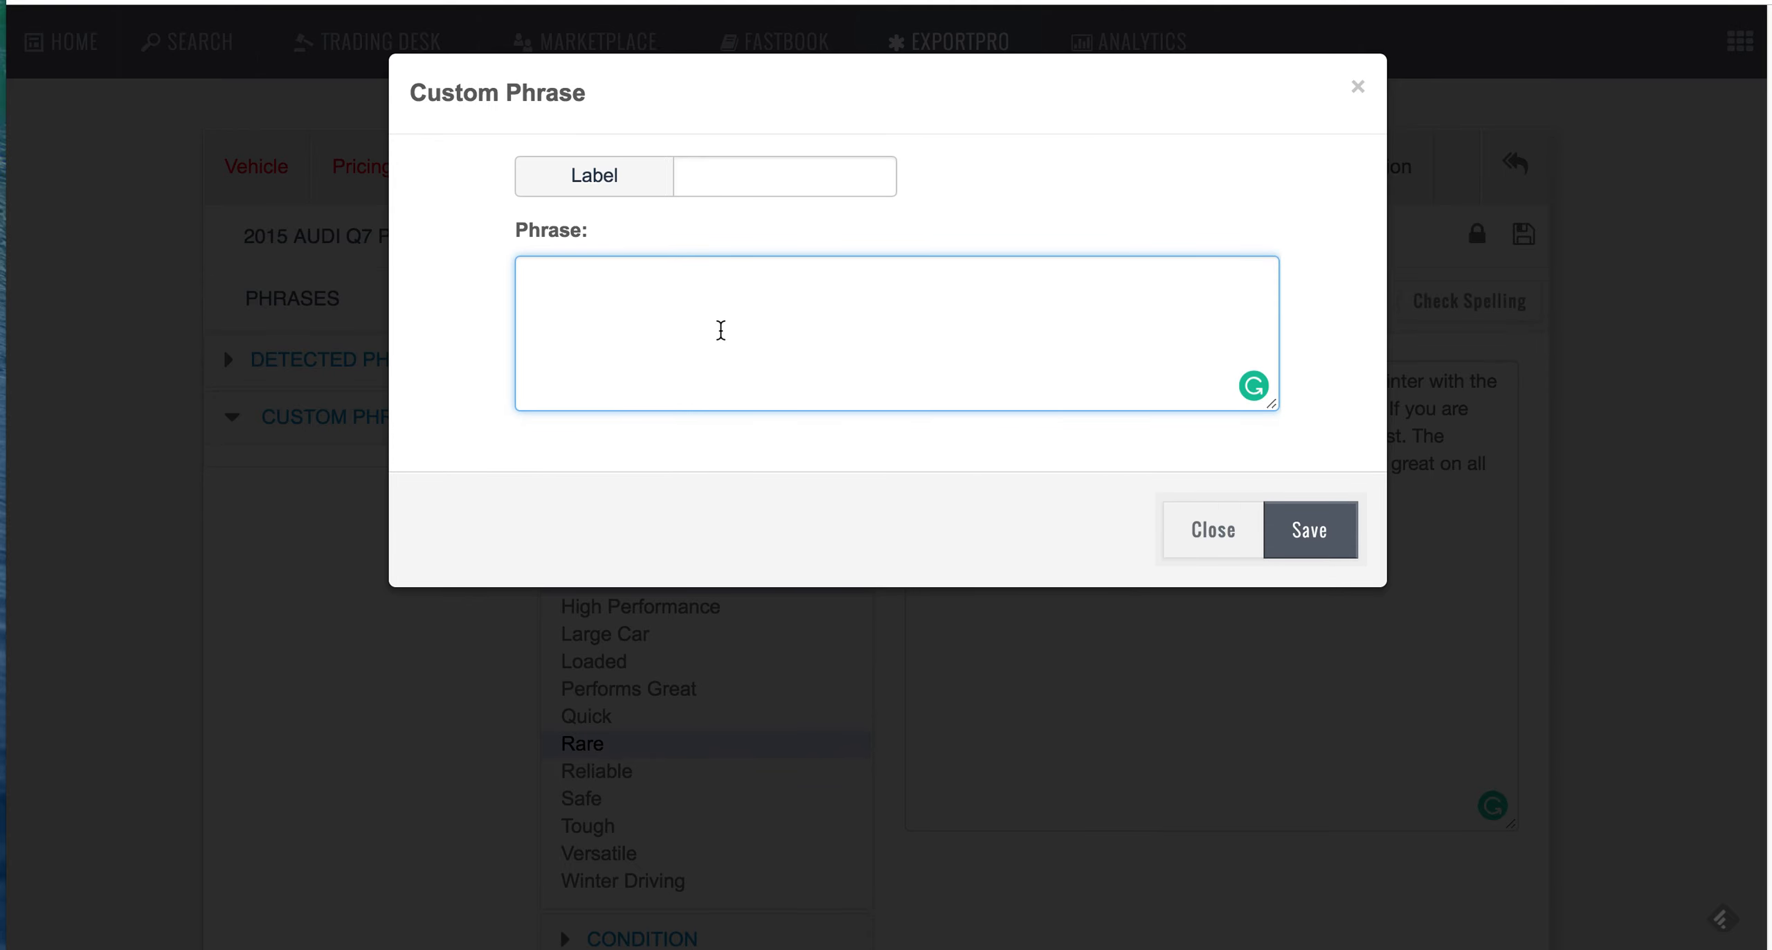
click(1210, 544)
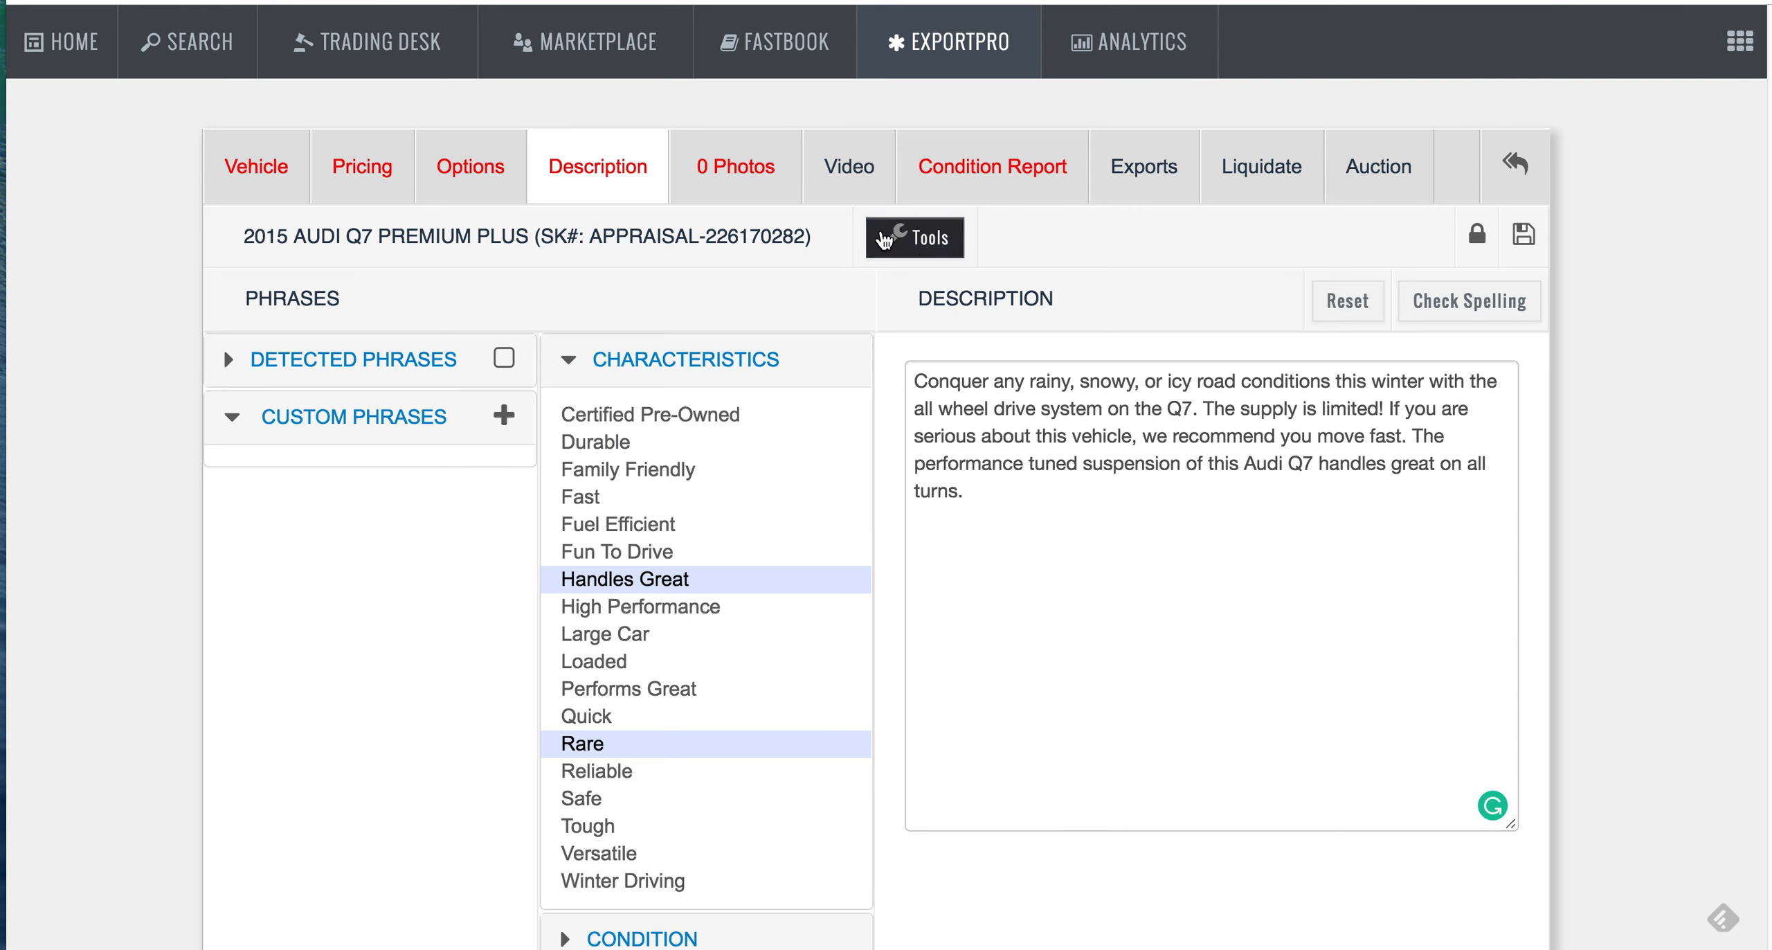
Step: Save the changes to the vehicle's description and open its photos page
click(753, 174)
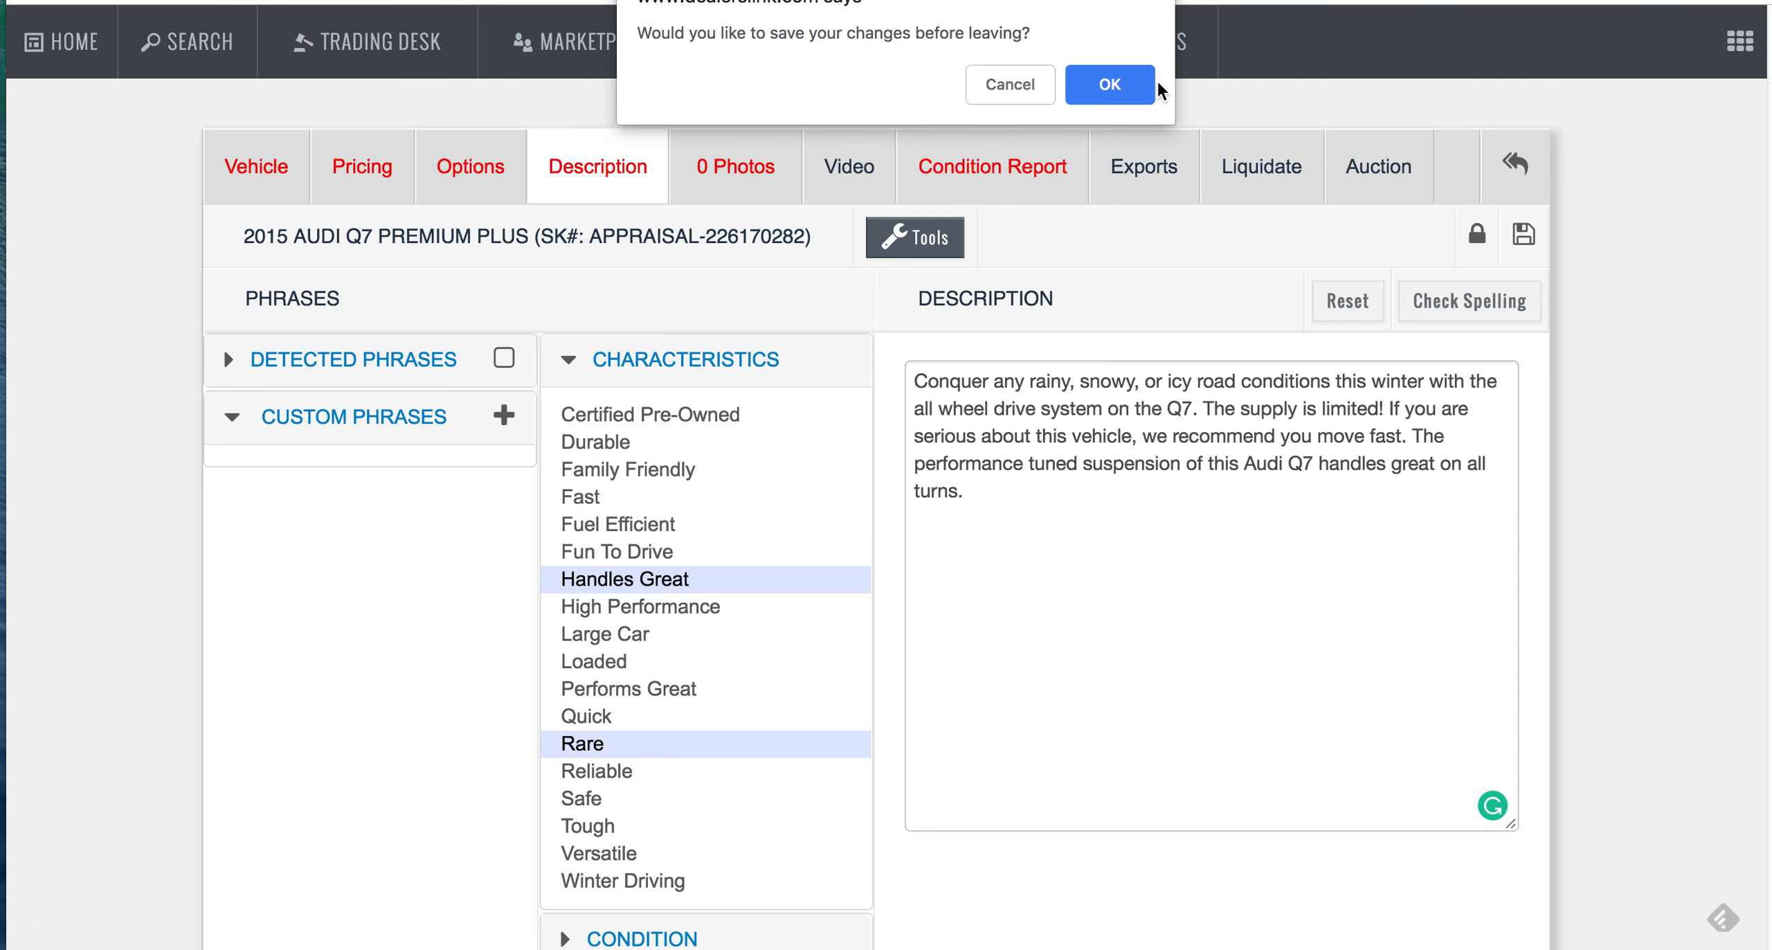
click(1115, 86)
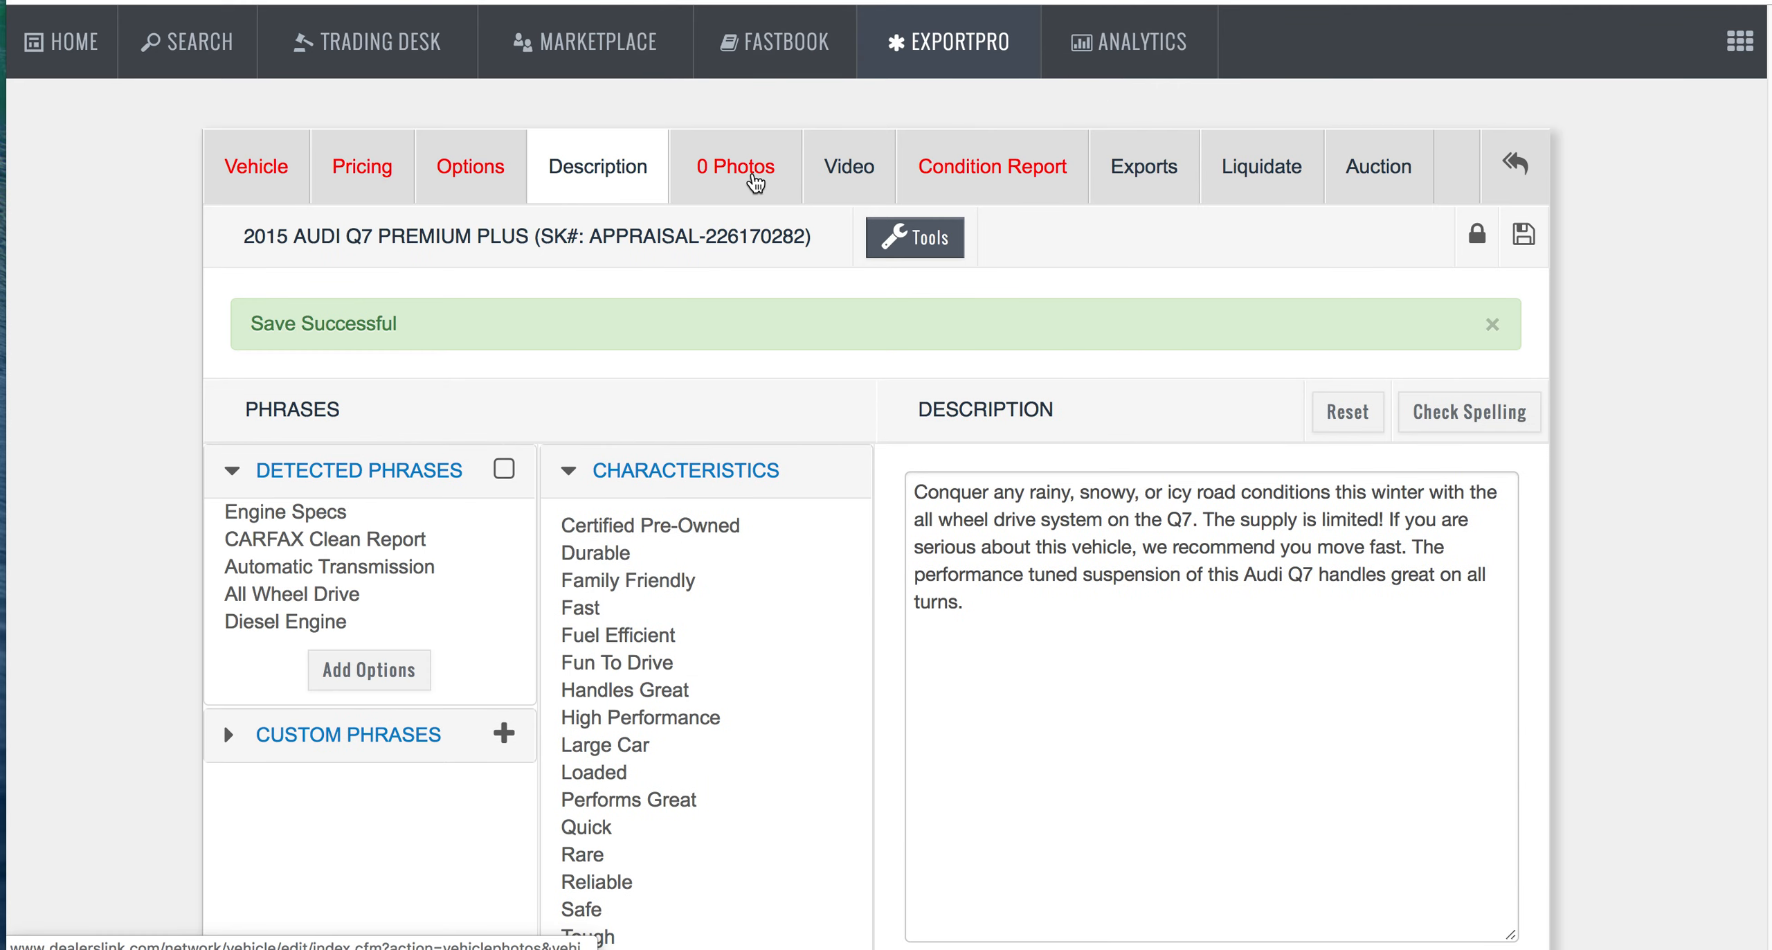
click(755, 180)
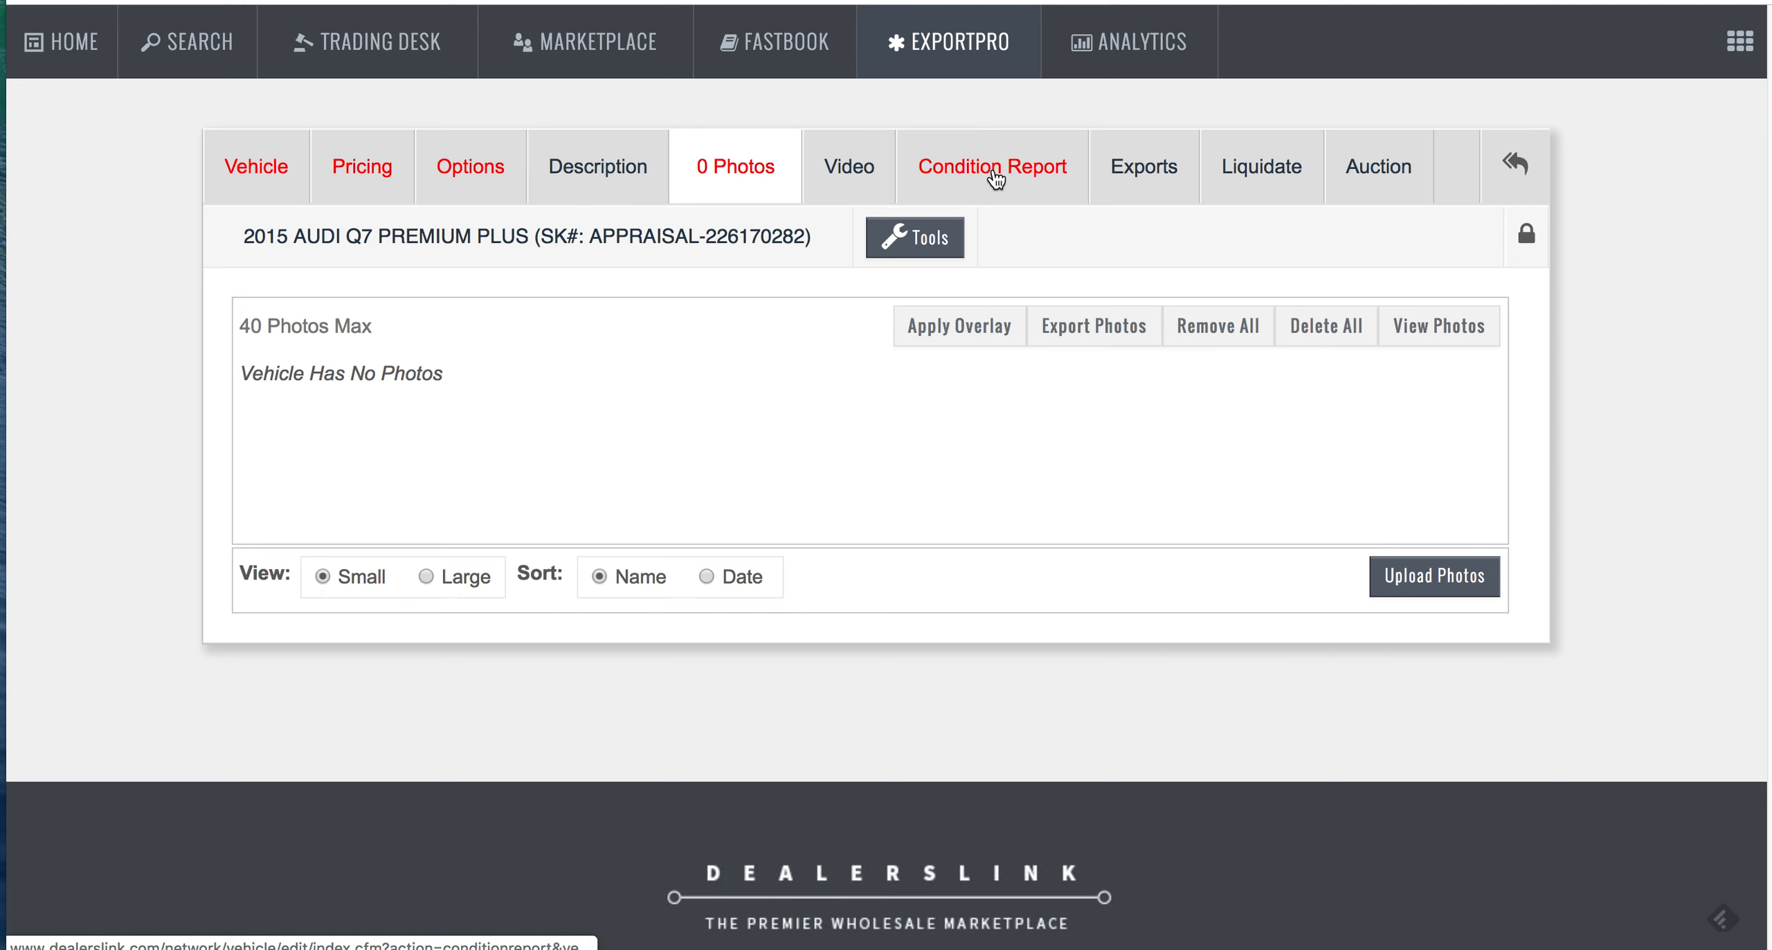
Step: View the vehicle's video and condition report pages, and save its exports to huntleymotorworld.com and MotorCloud
click(831, 181)
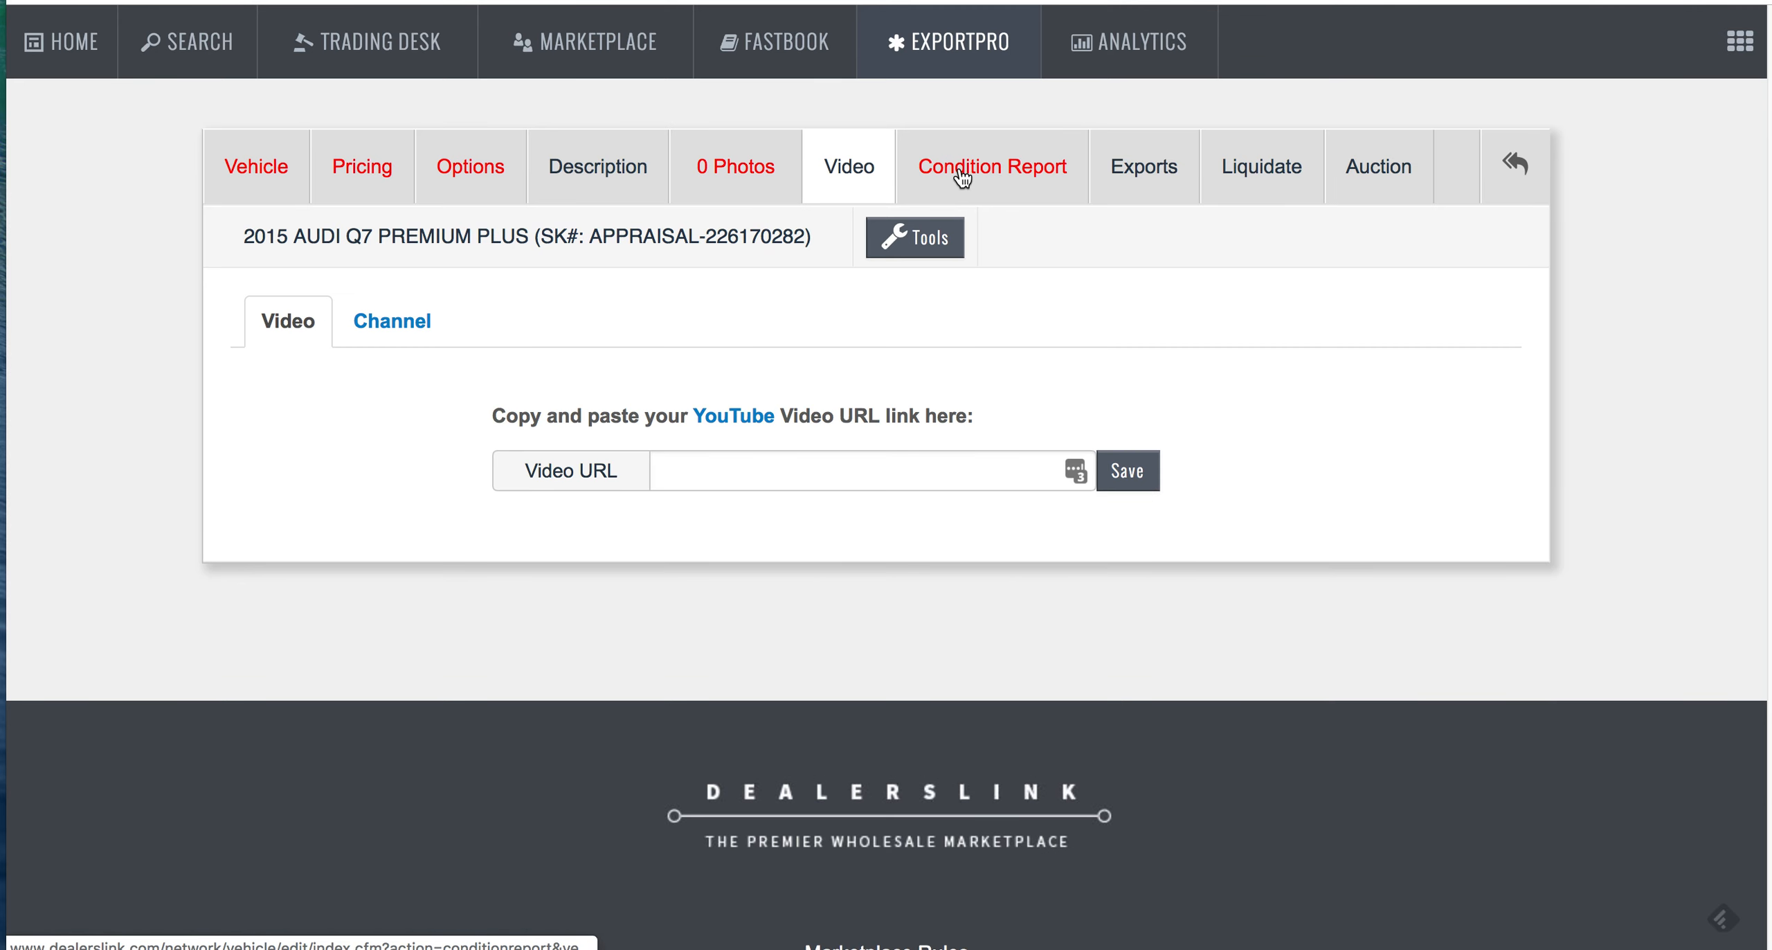
click(962, 178)
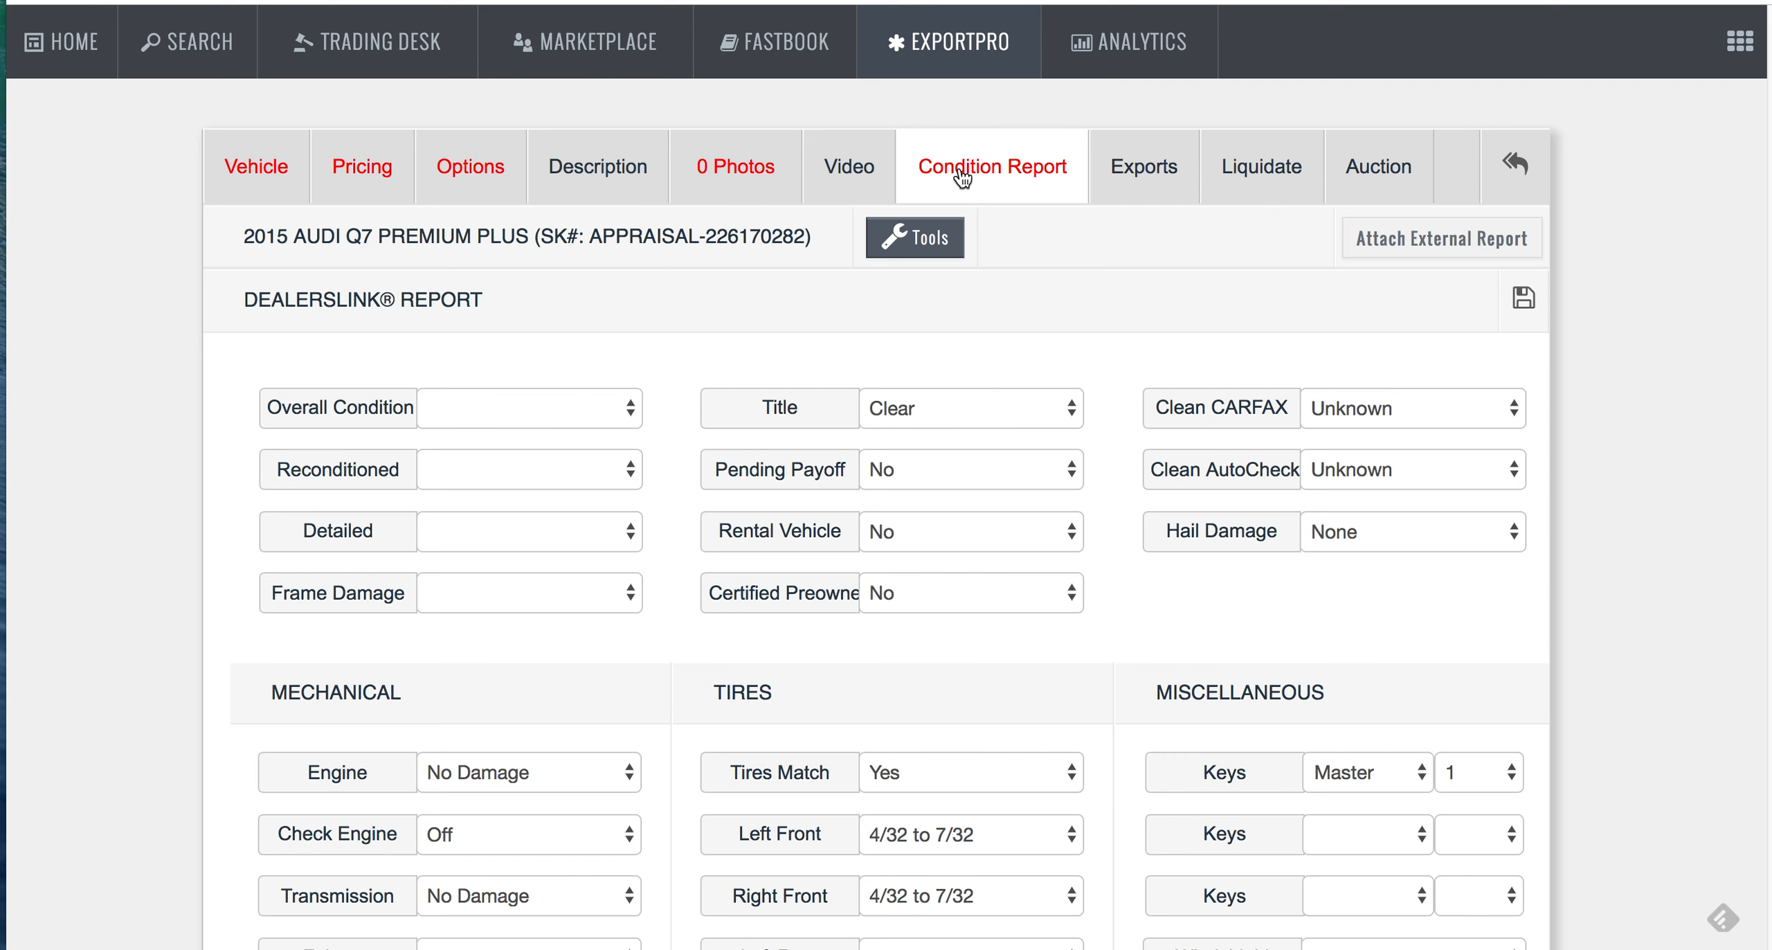
click(1166, 181)
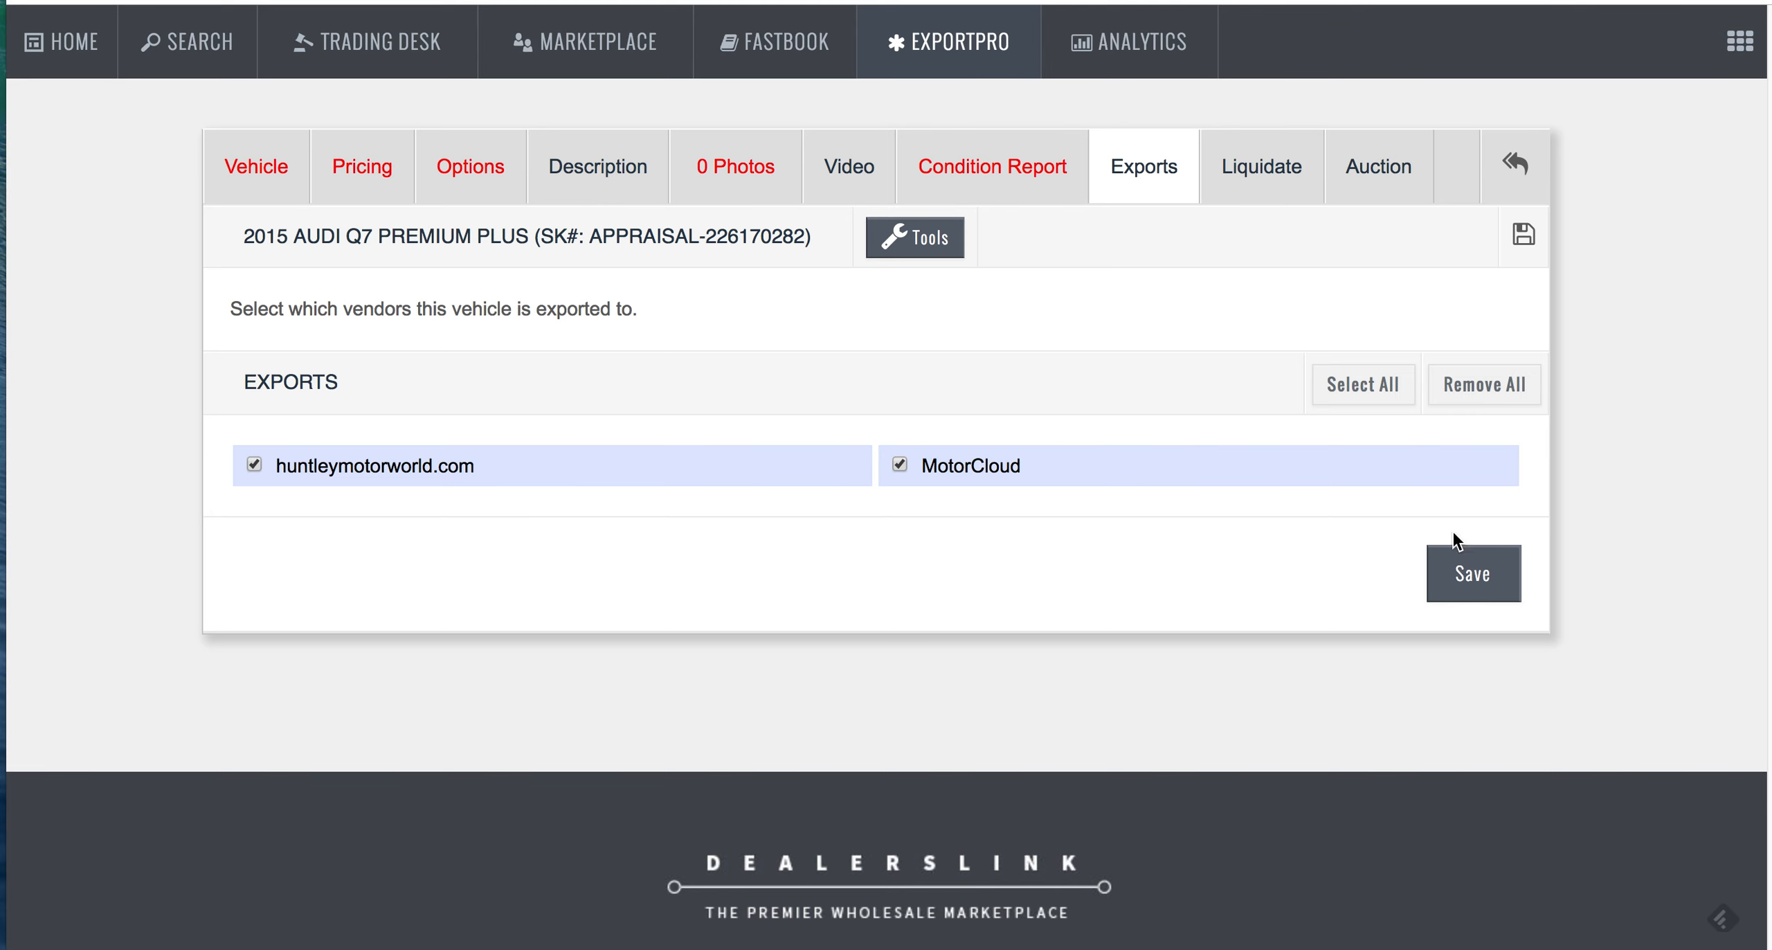
click(1474, 576)
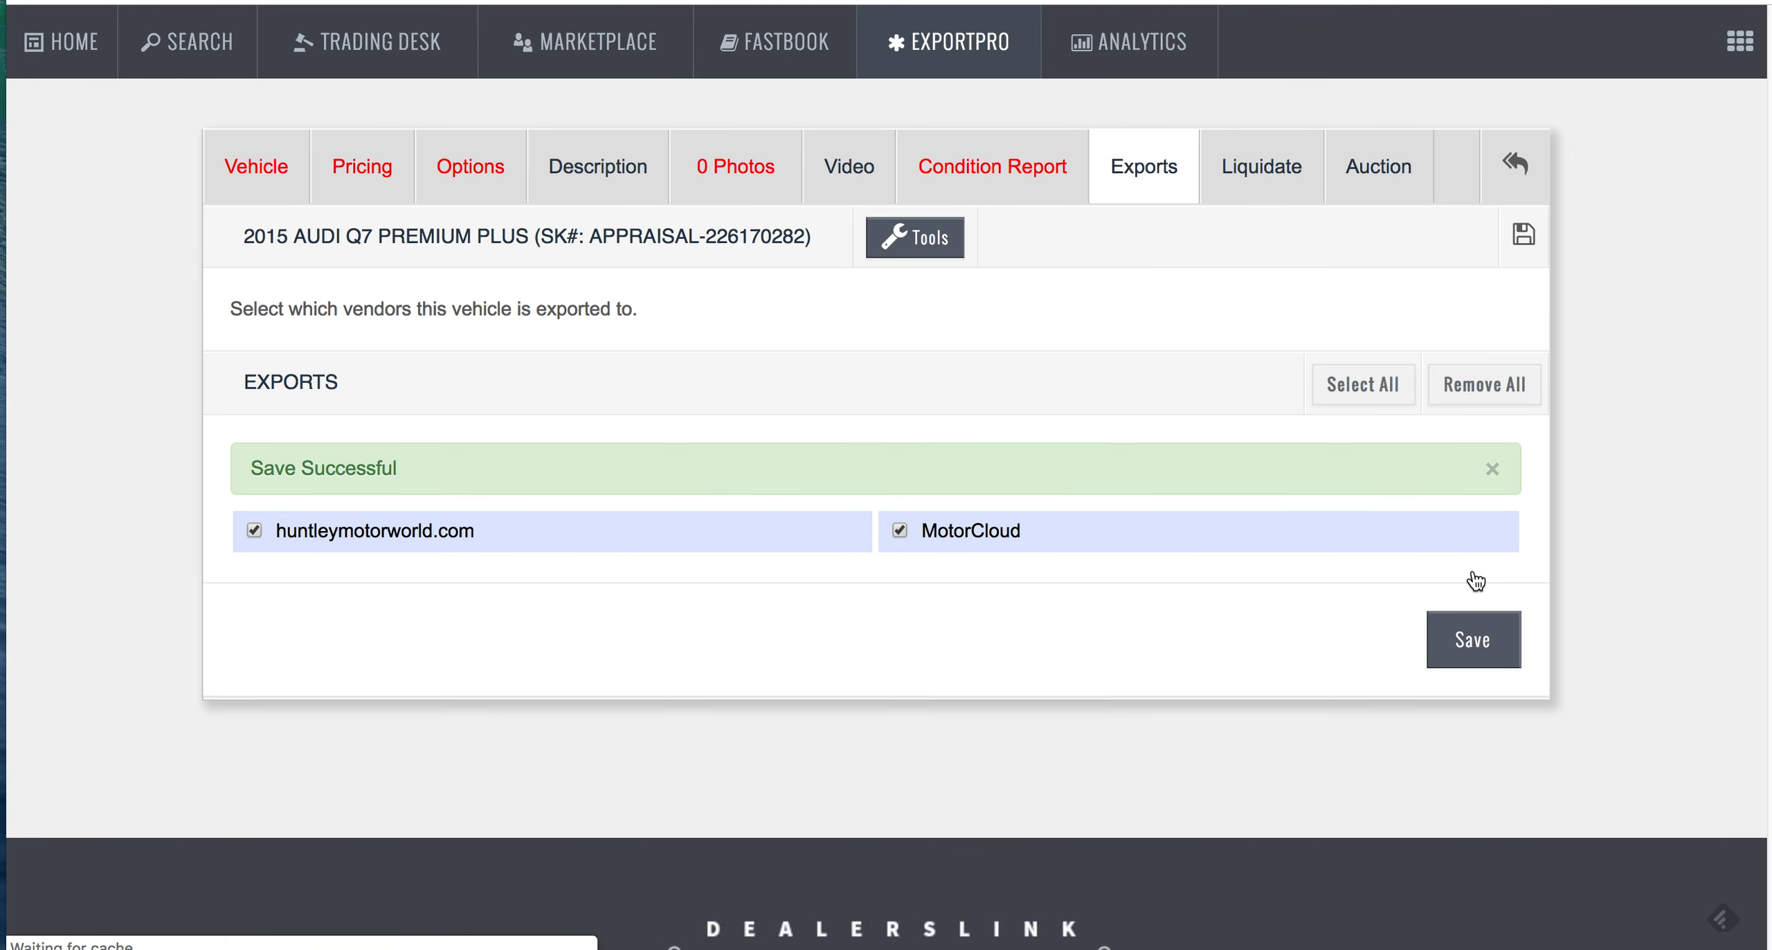
Step: Open the ExportPro used vehicle inventory and delete the manually added 2015 Audi Q7 Premium Plus from it
mouse_move(948, 42)
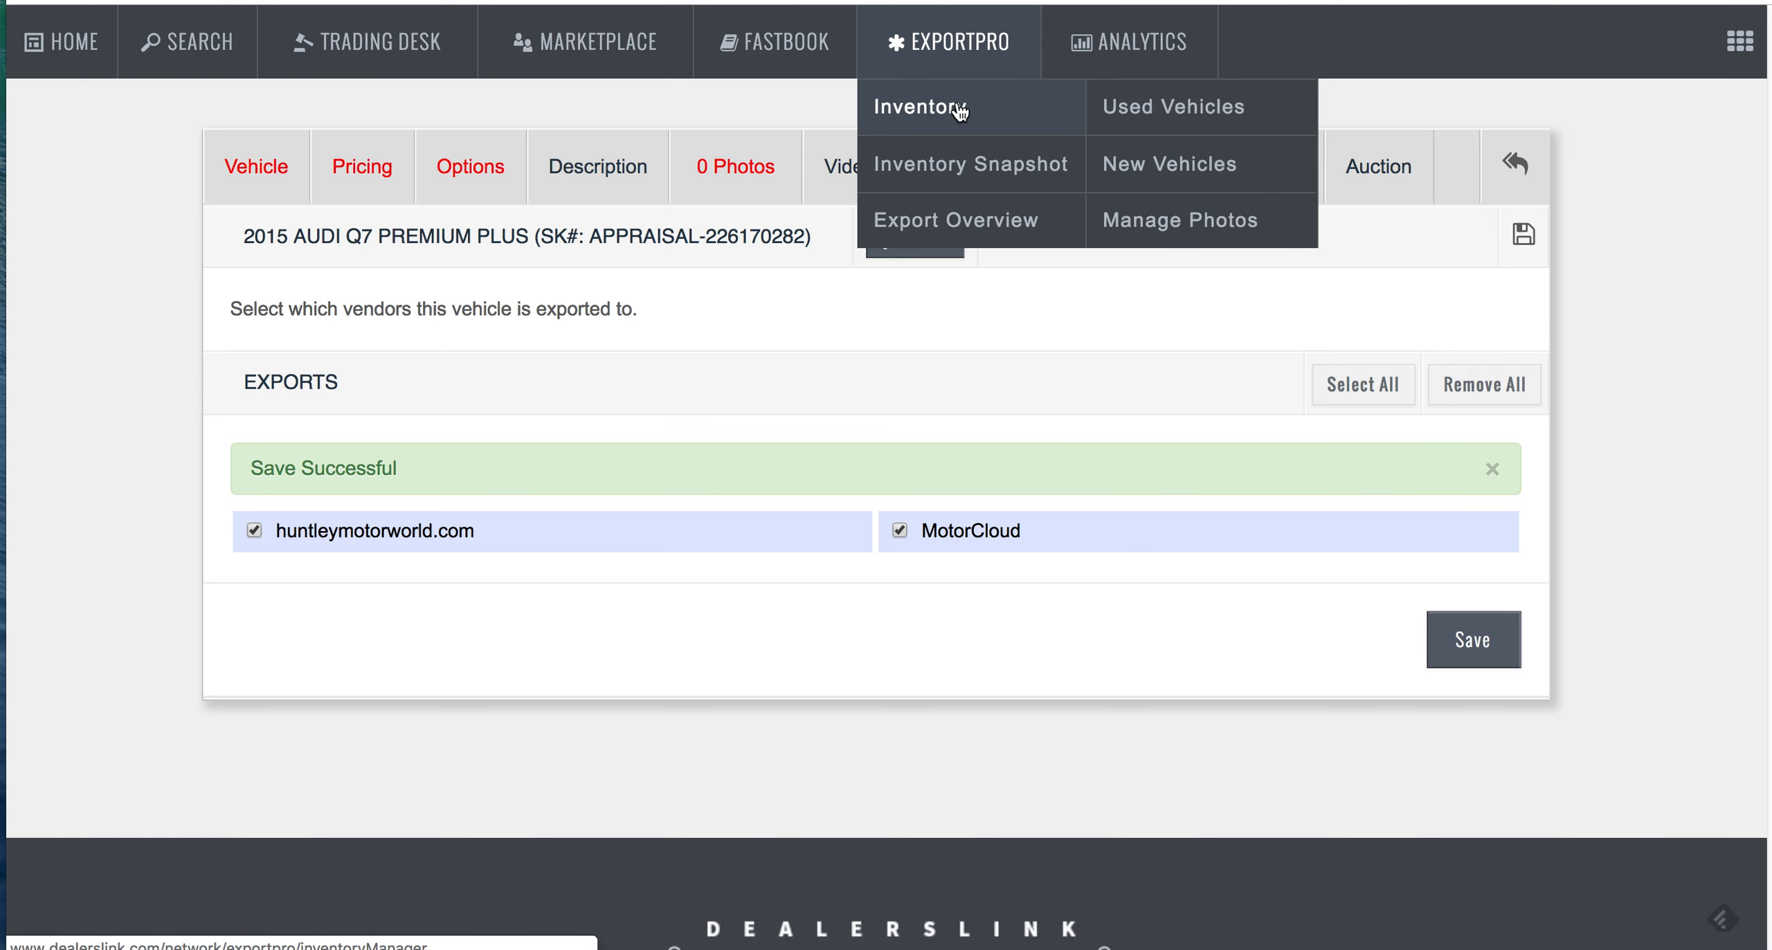
mouse_move(967, 107)
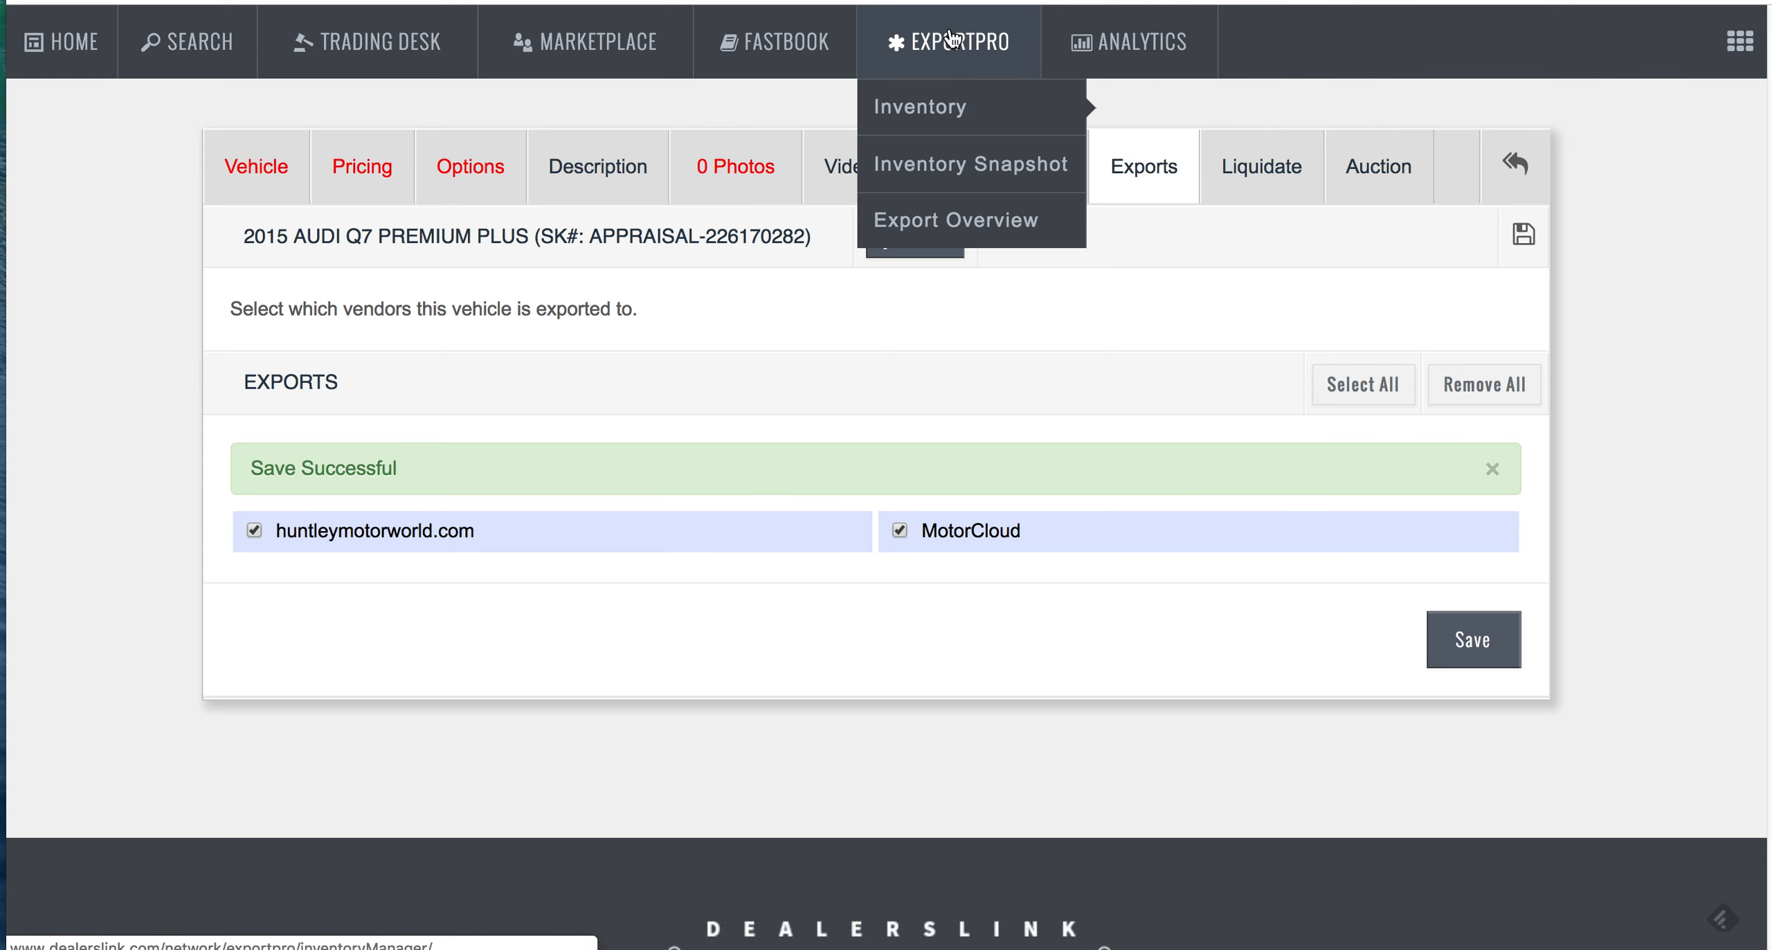
click(1216, 109)
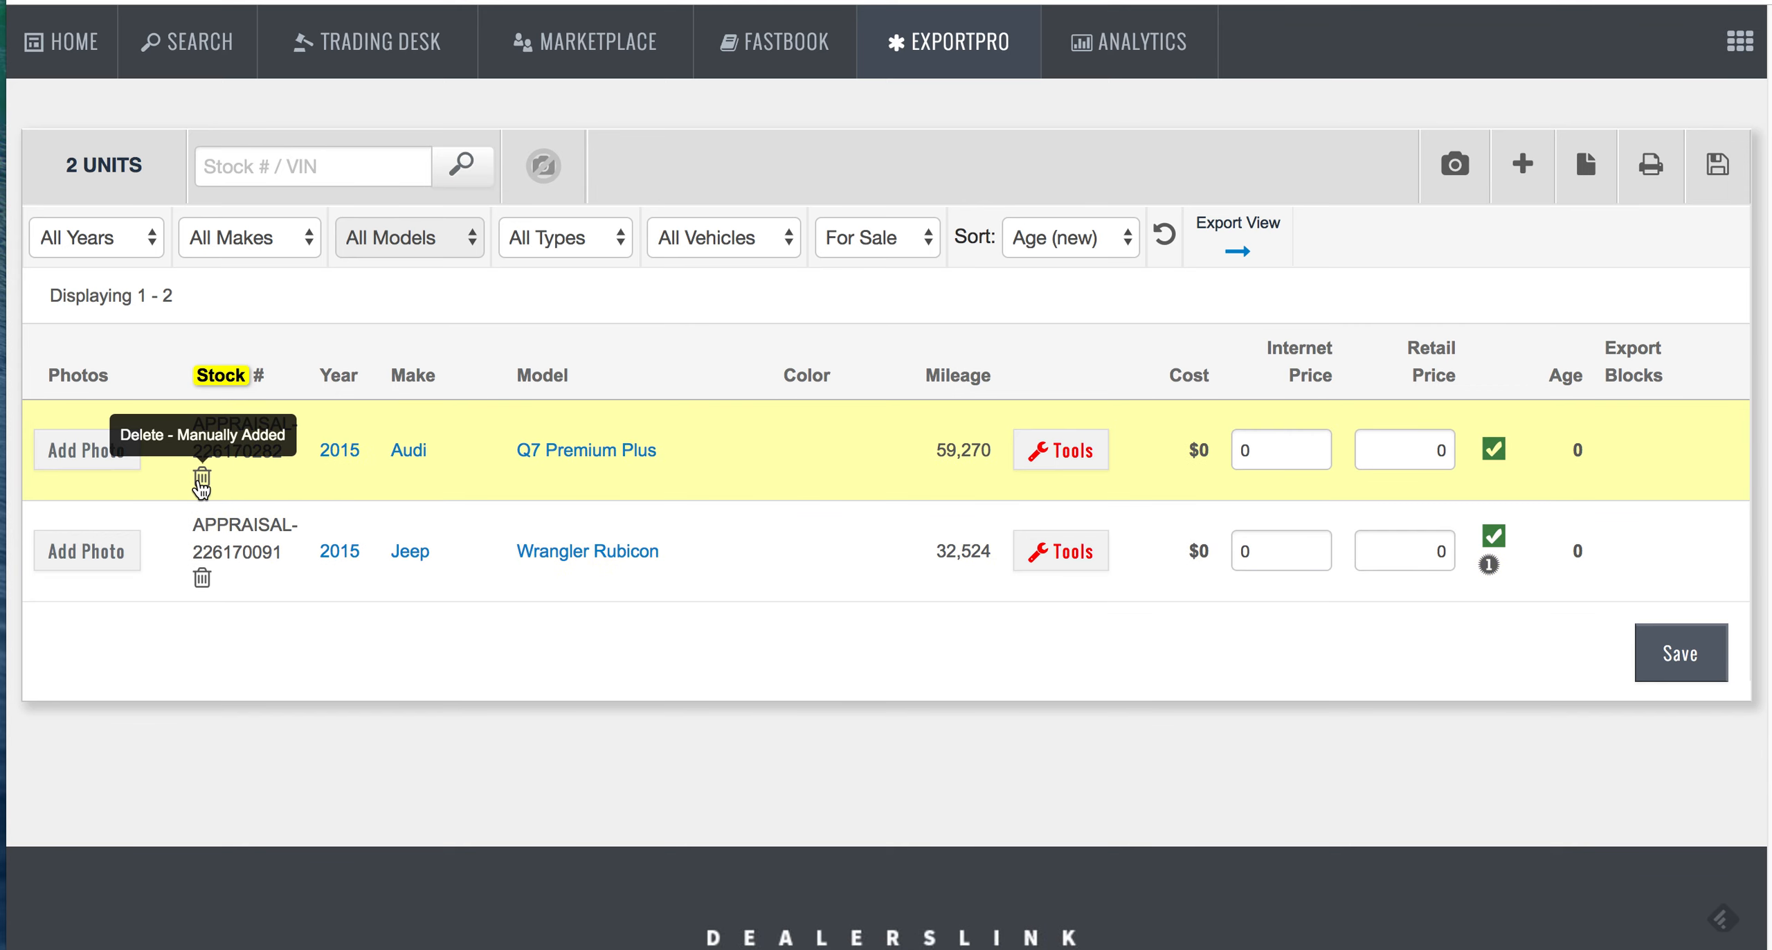
click(202, 479)
click(1121, 118)
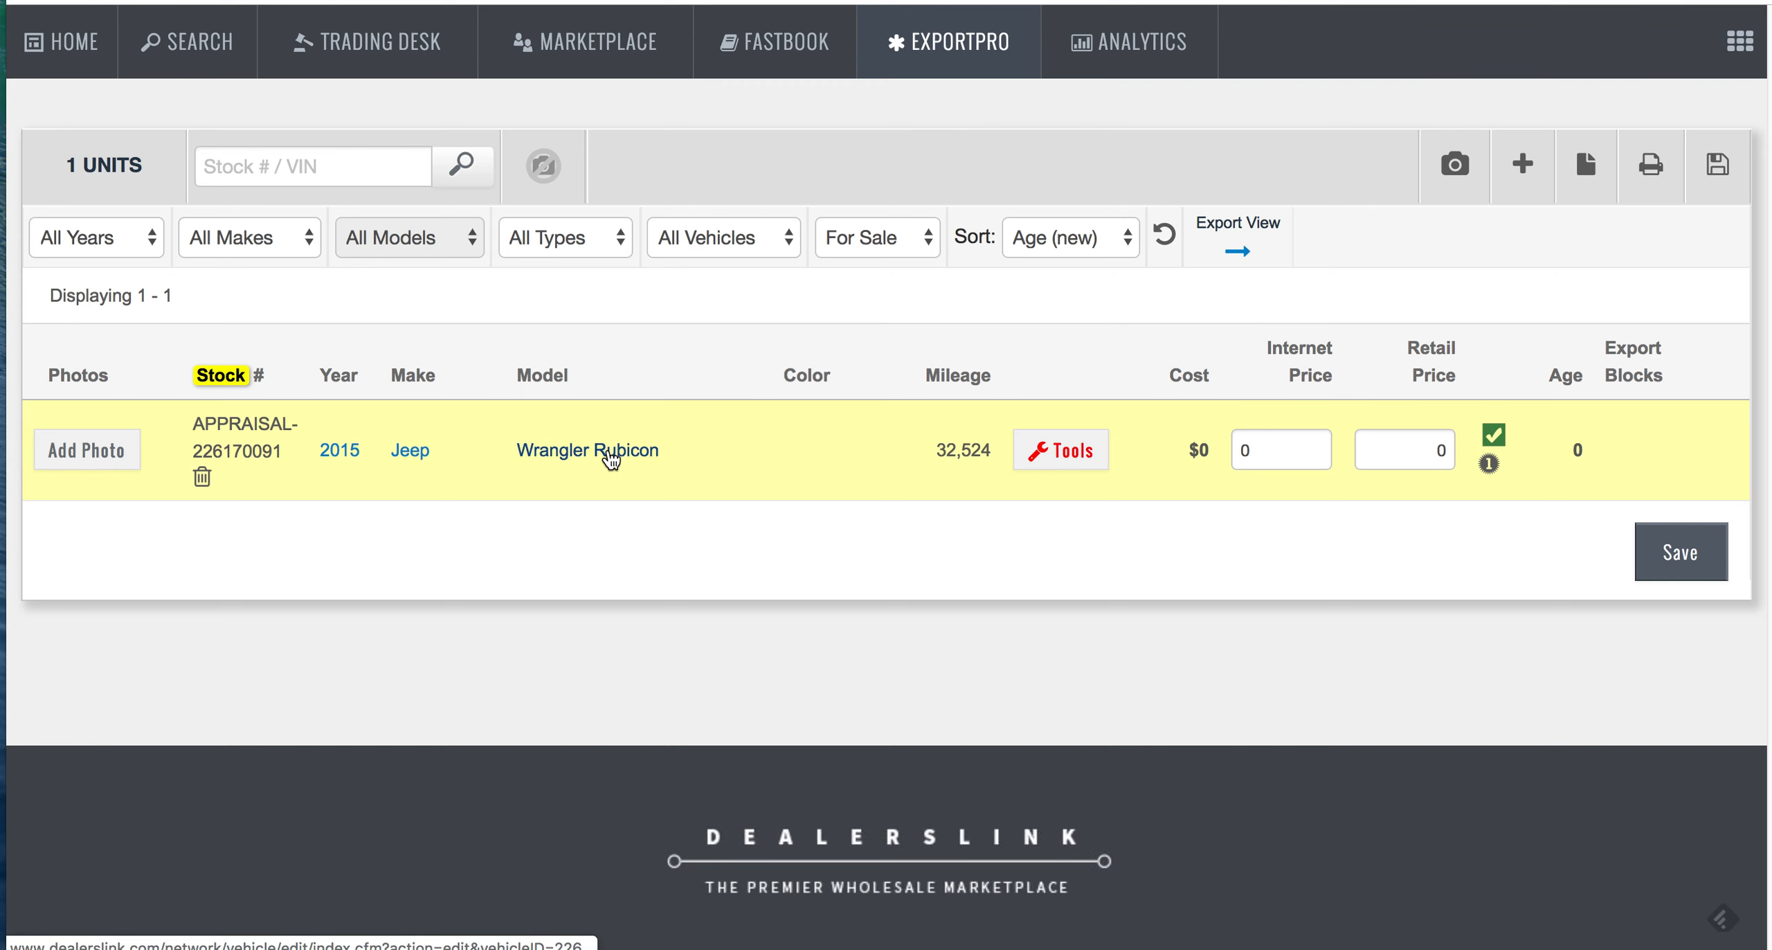
Step: Examine the sale status options of the 2015 Jeep Wrangler Rubicon and return to the inventory list without changing it
mouse_move(1029, 111)
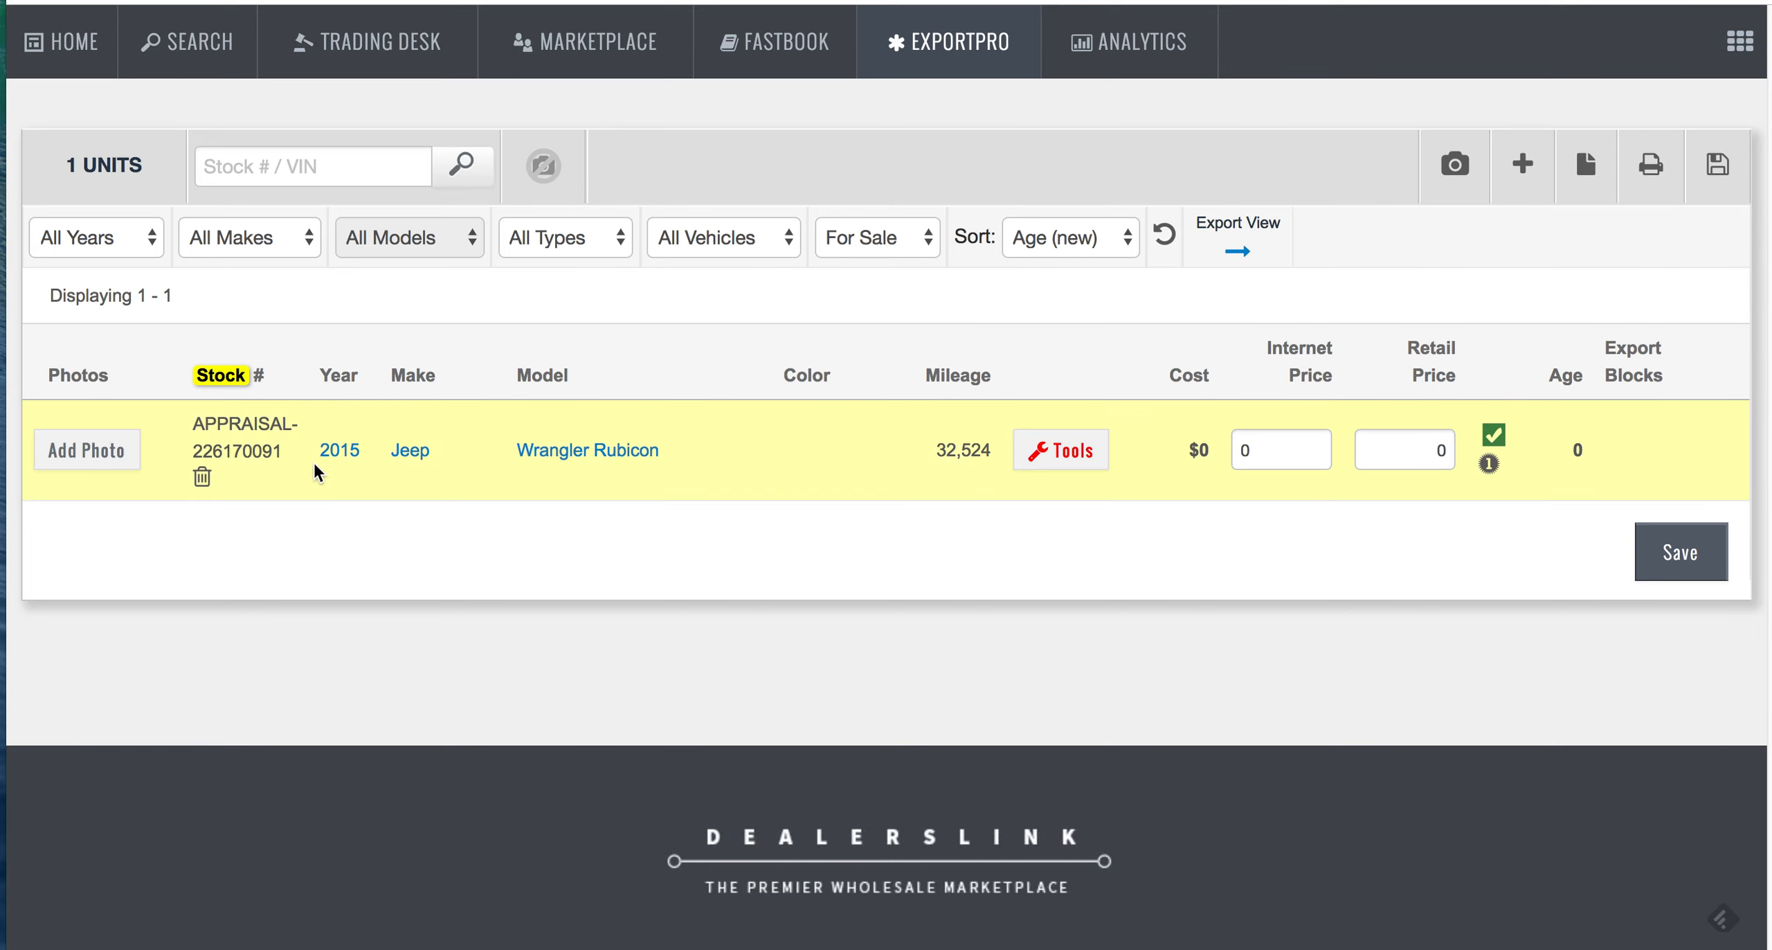
click(566, 451)
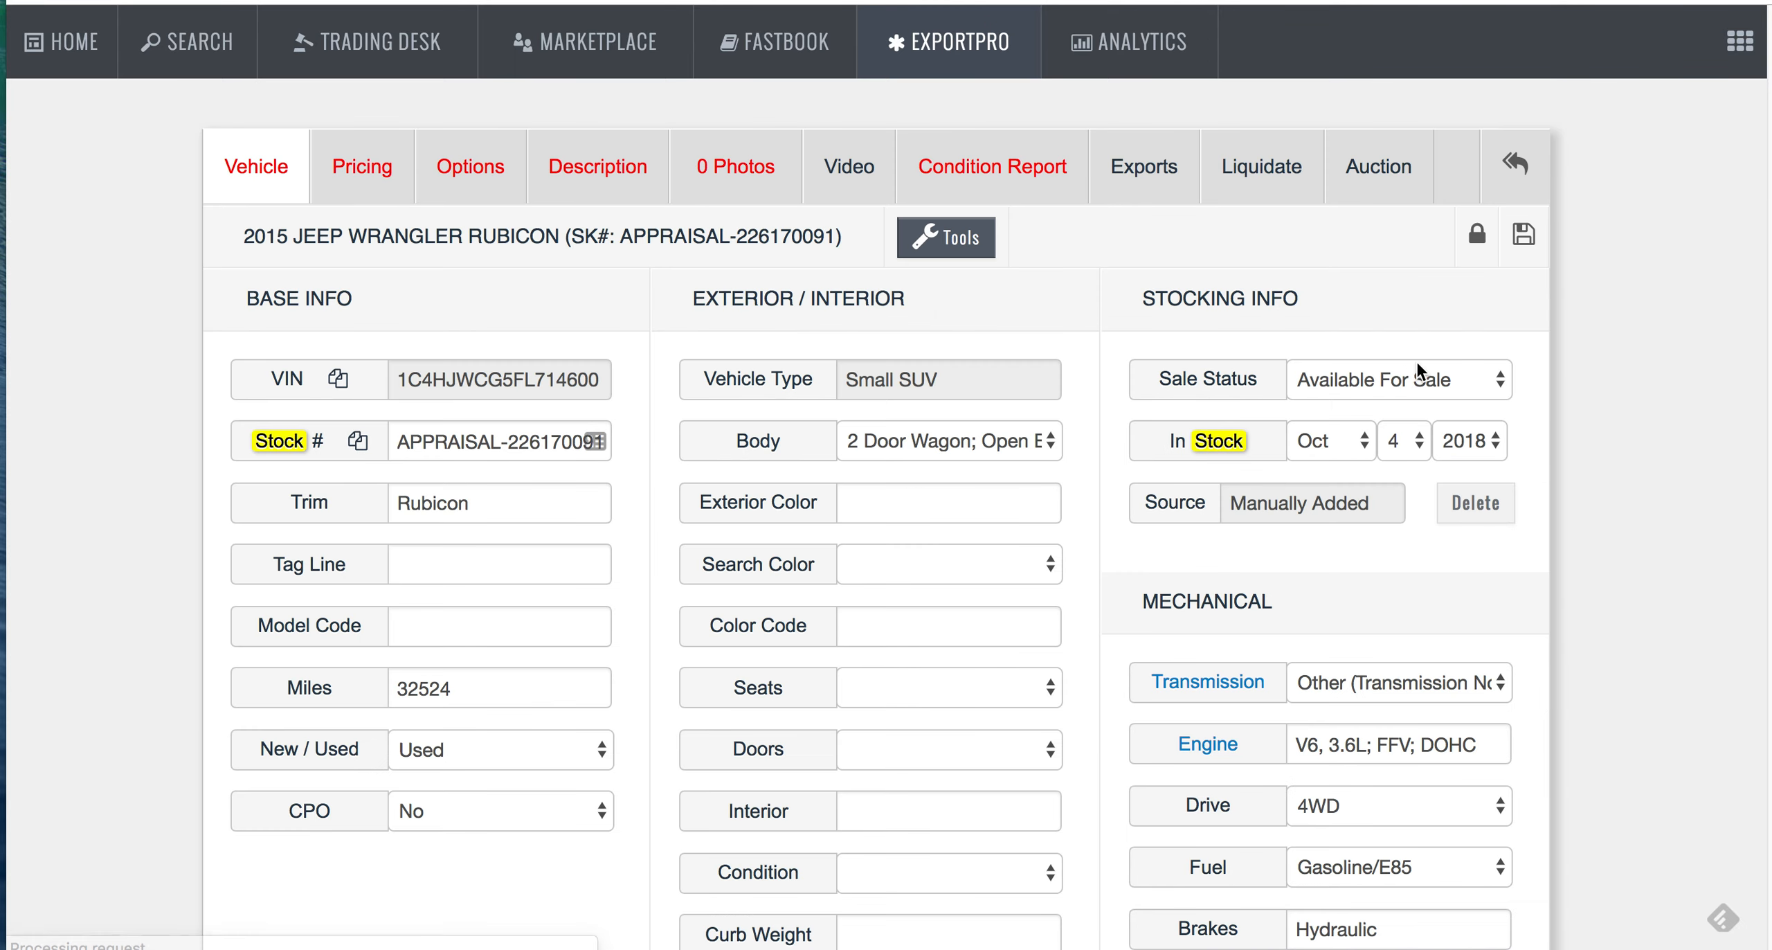
click(1301, 387)
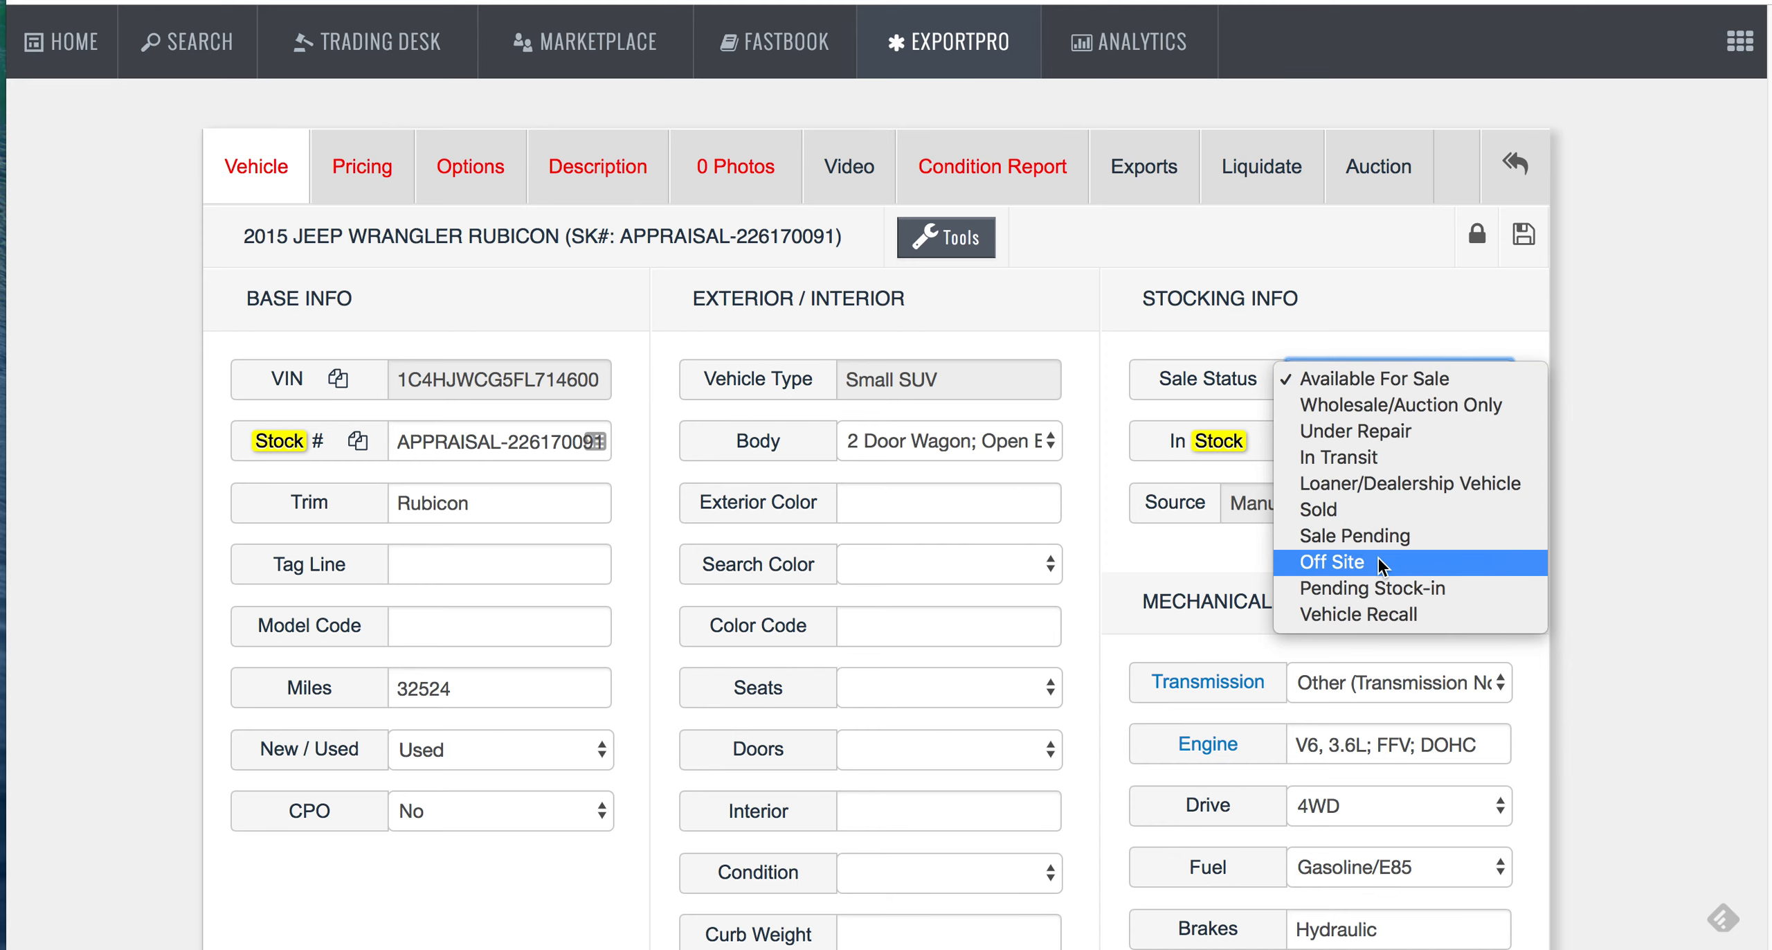
click(1562, 298)
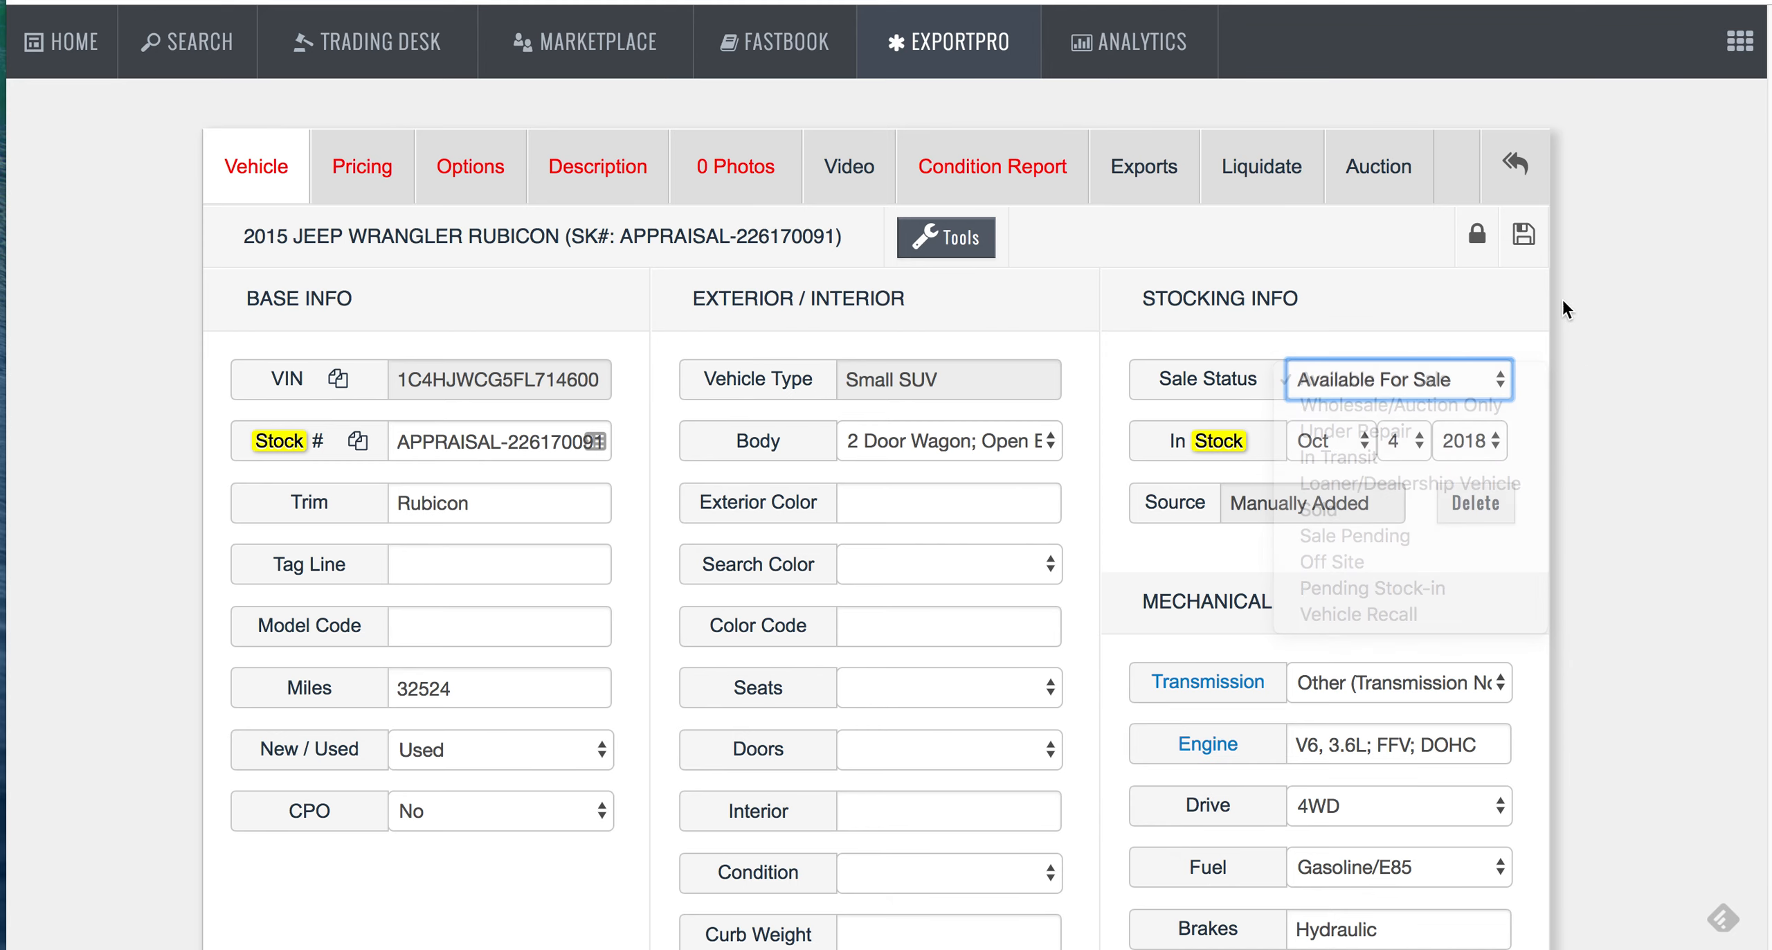
click(1516, 165)
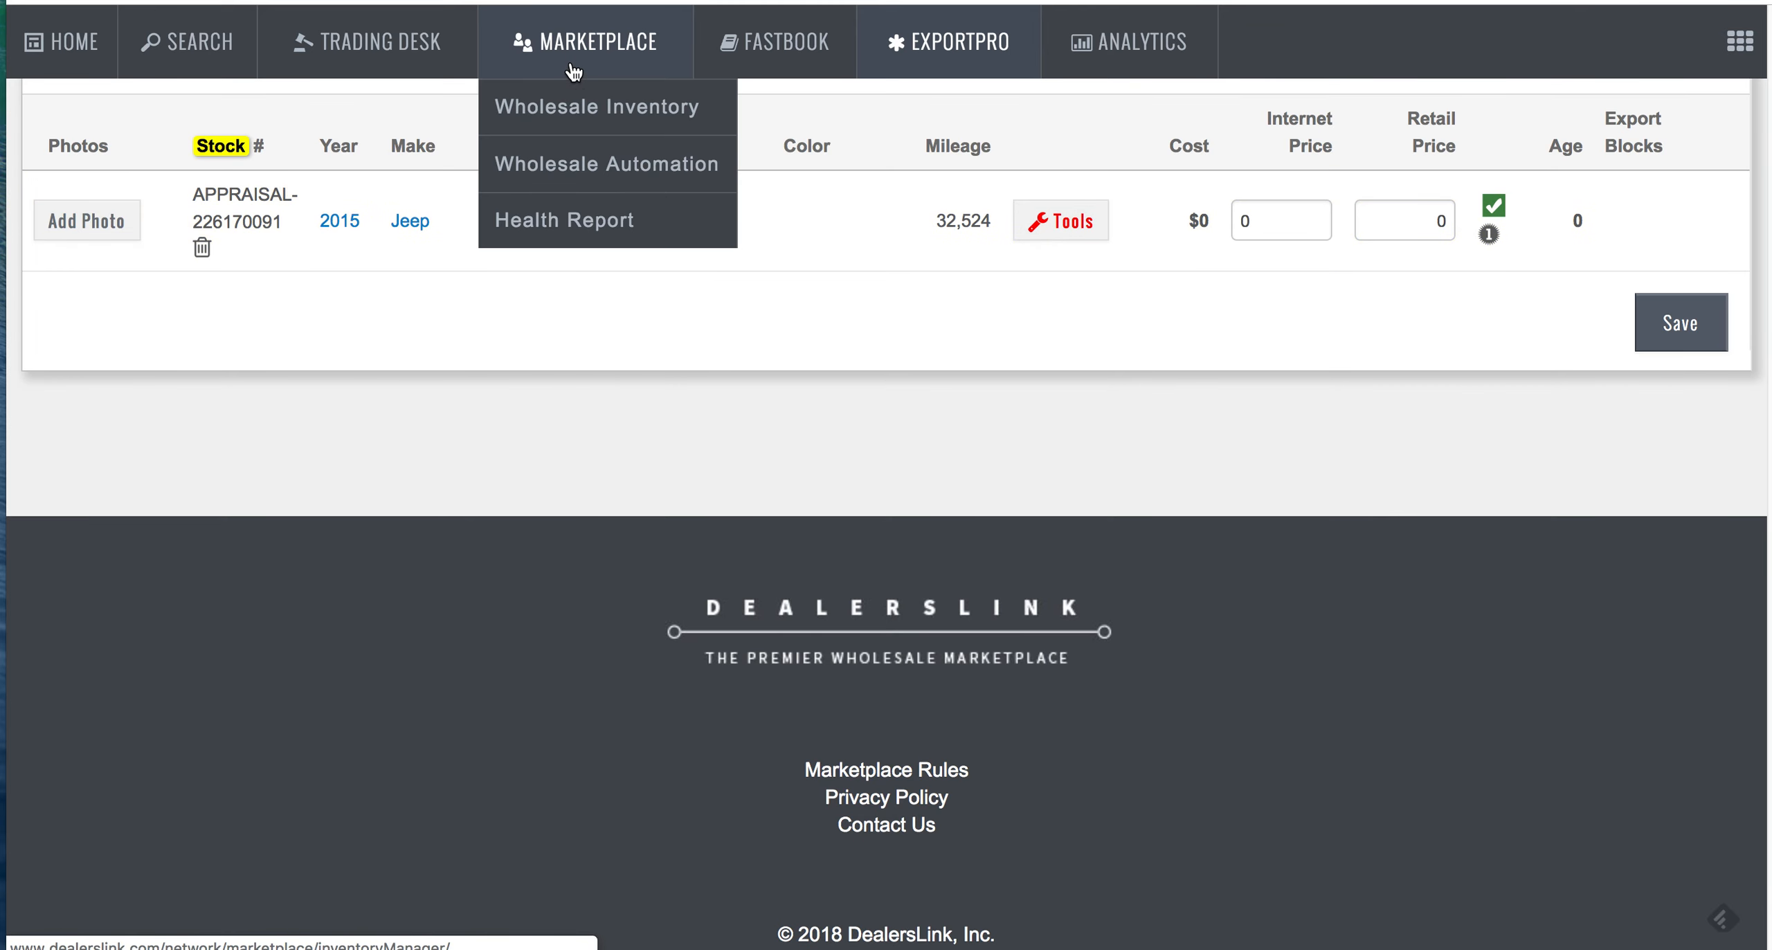
Step: View the FastBook water report and the Marketplace wholesale inventory
mouse_move(755, 67)
click(772, 108)
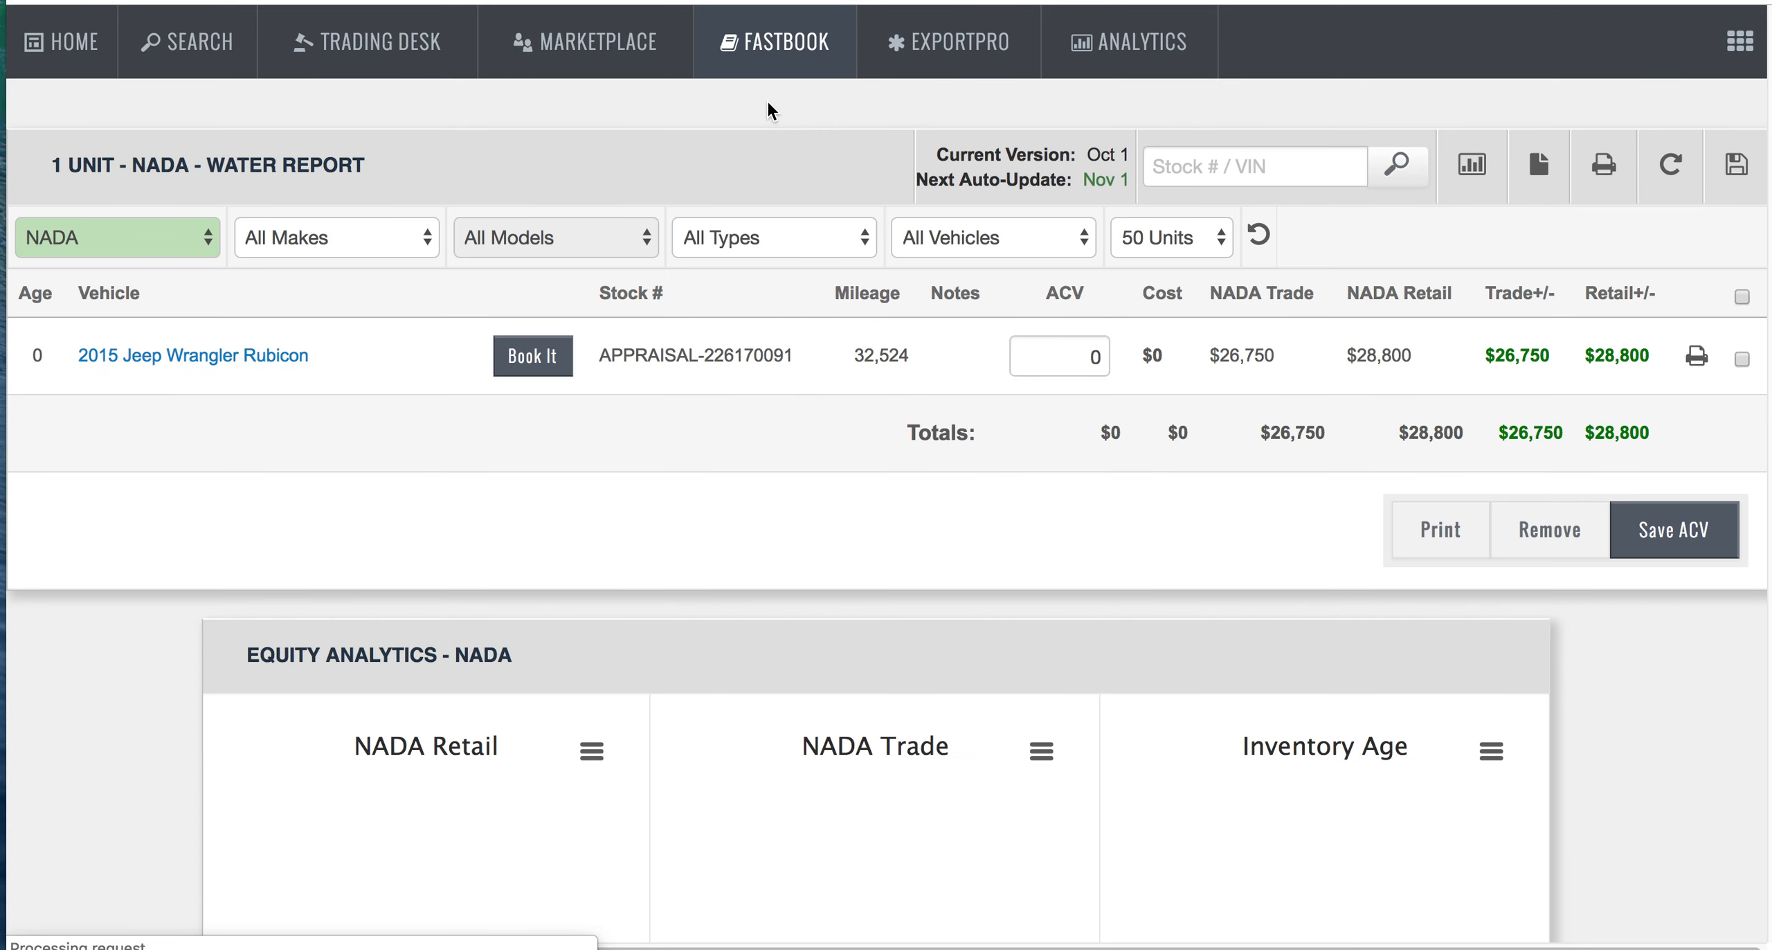
mouse_move(803, 43)
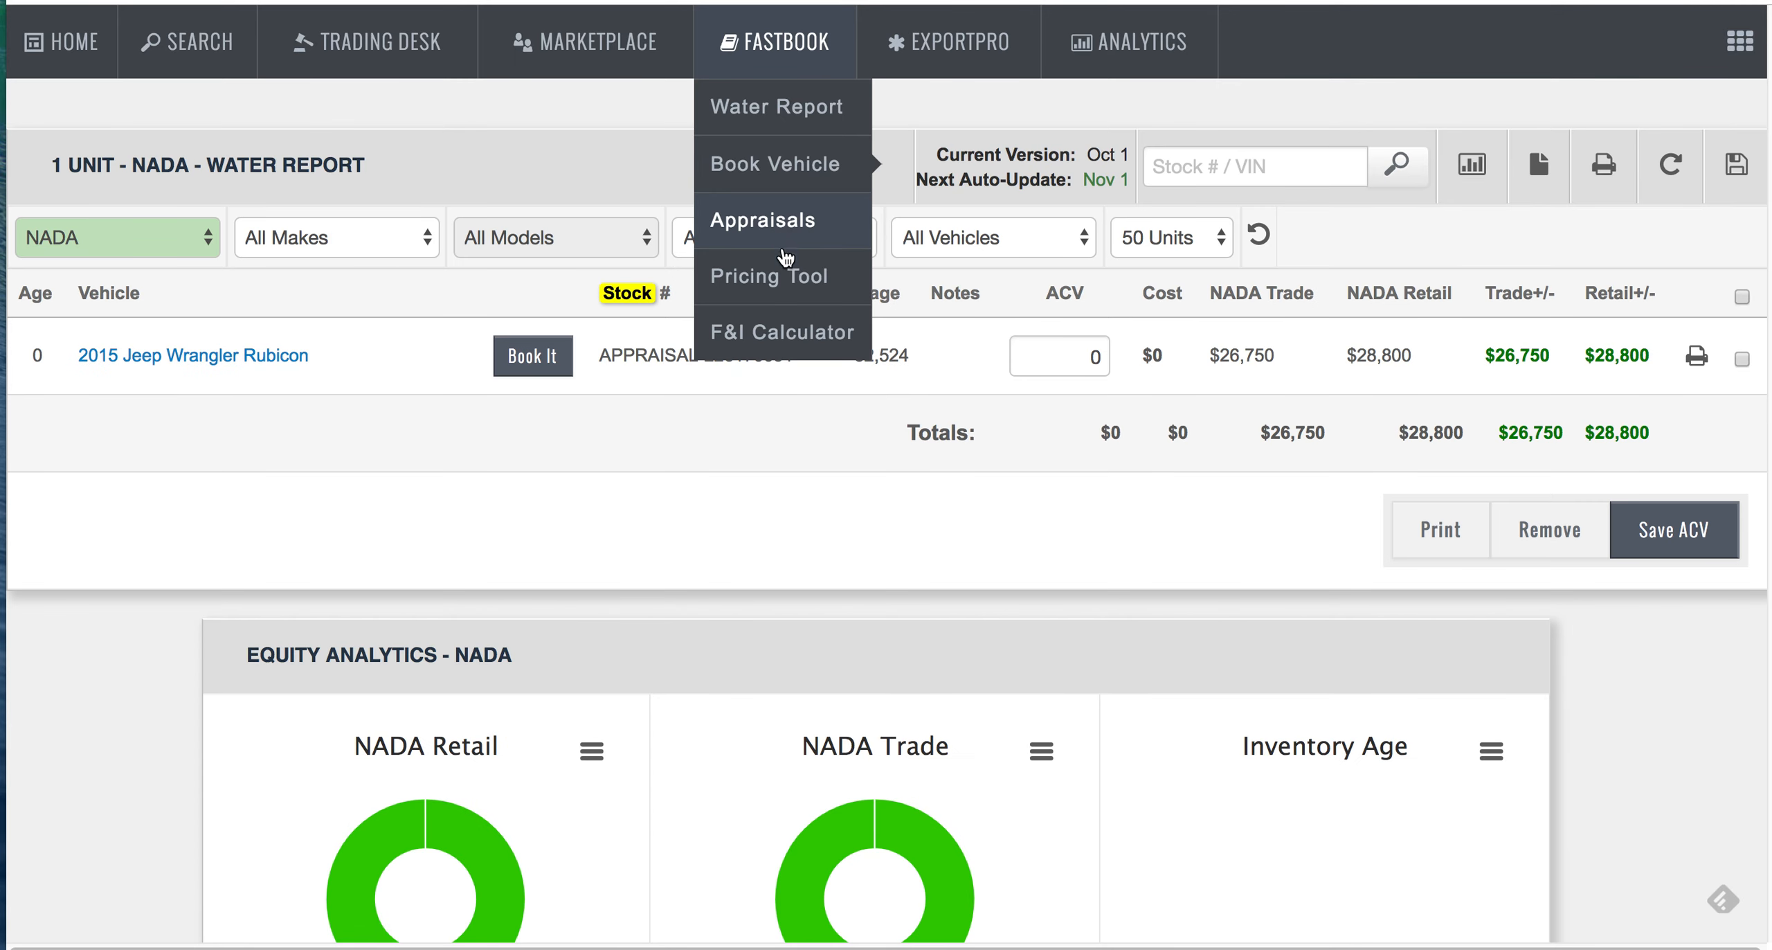
mouse_move(949, 55)
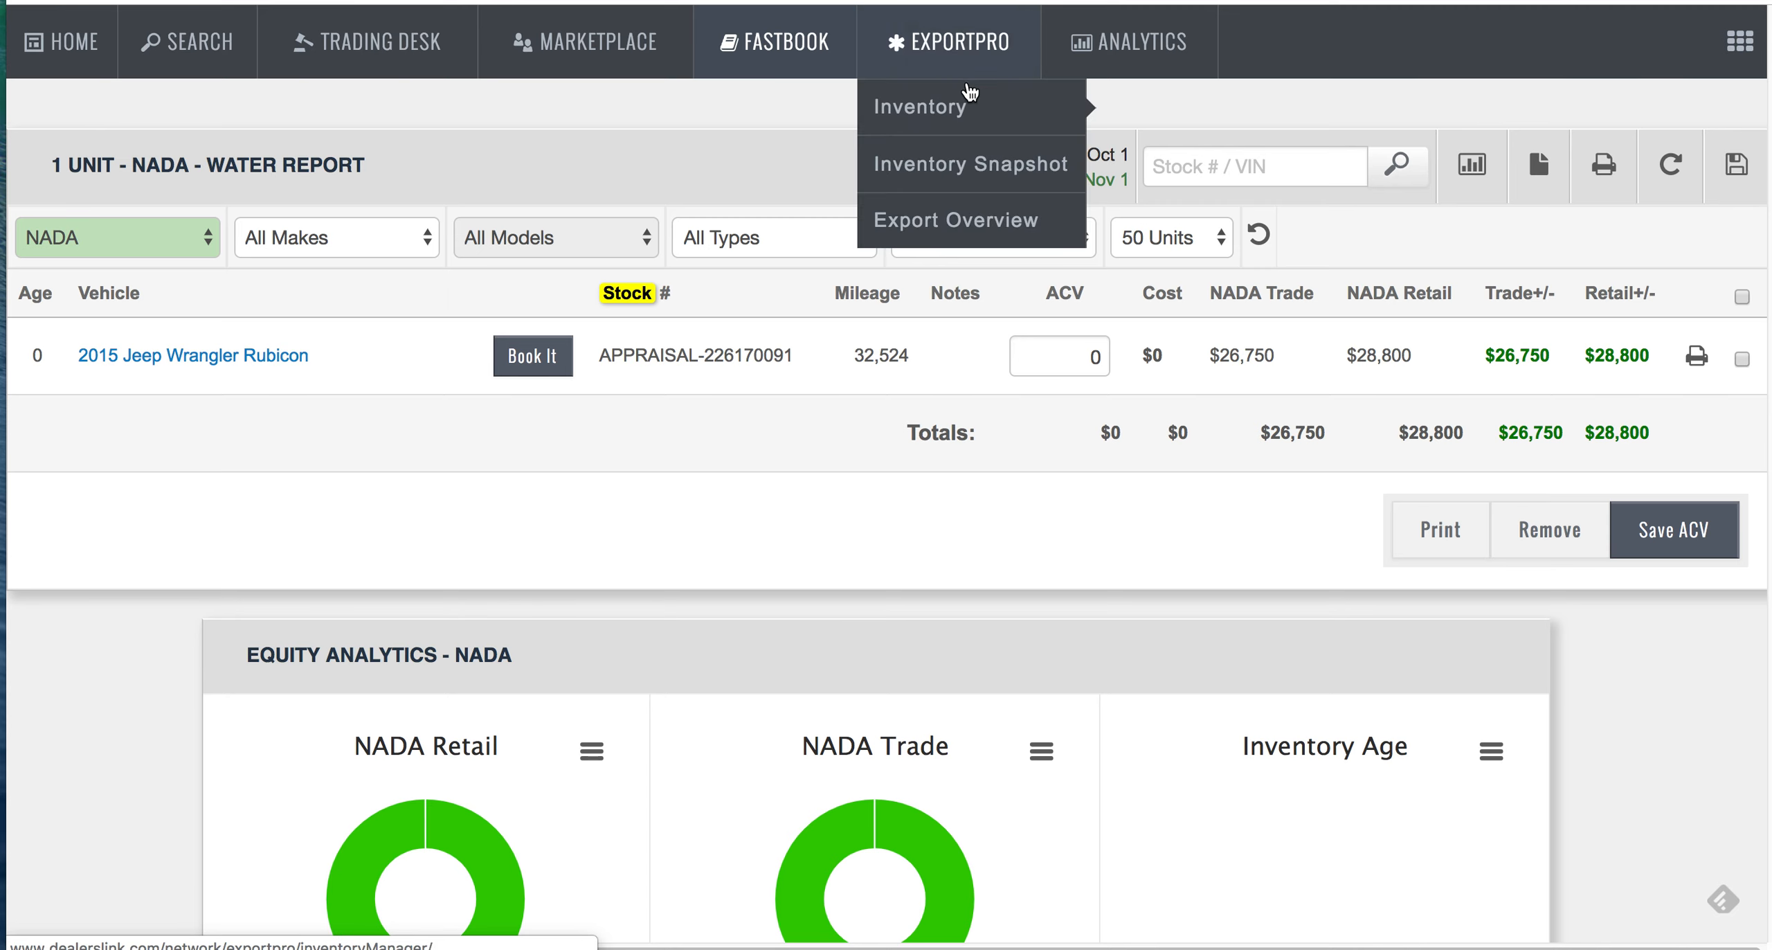
mouse_move(609, 70)
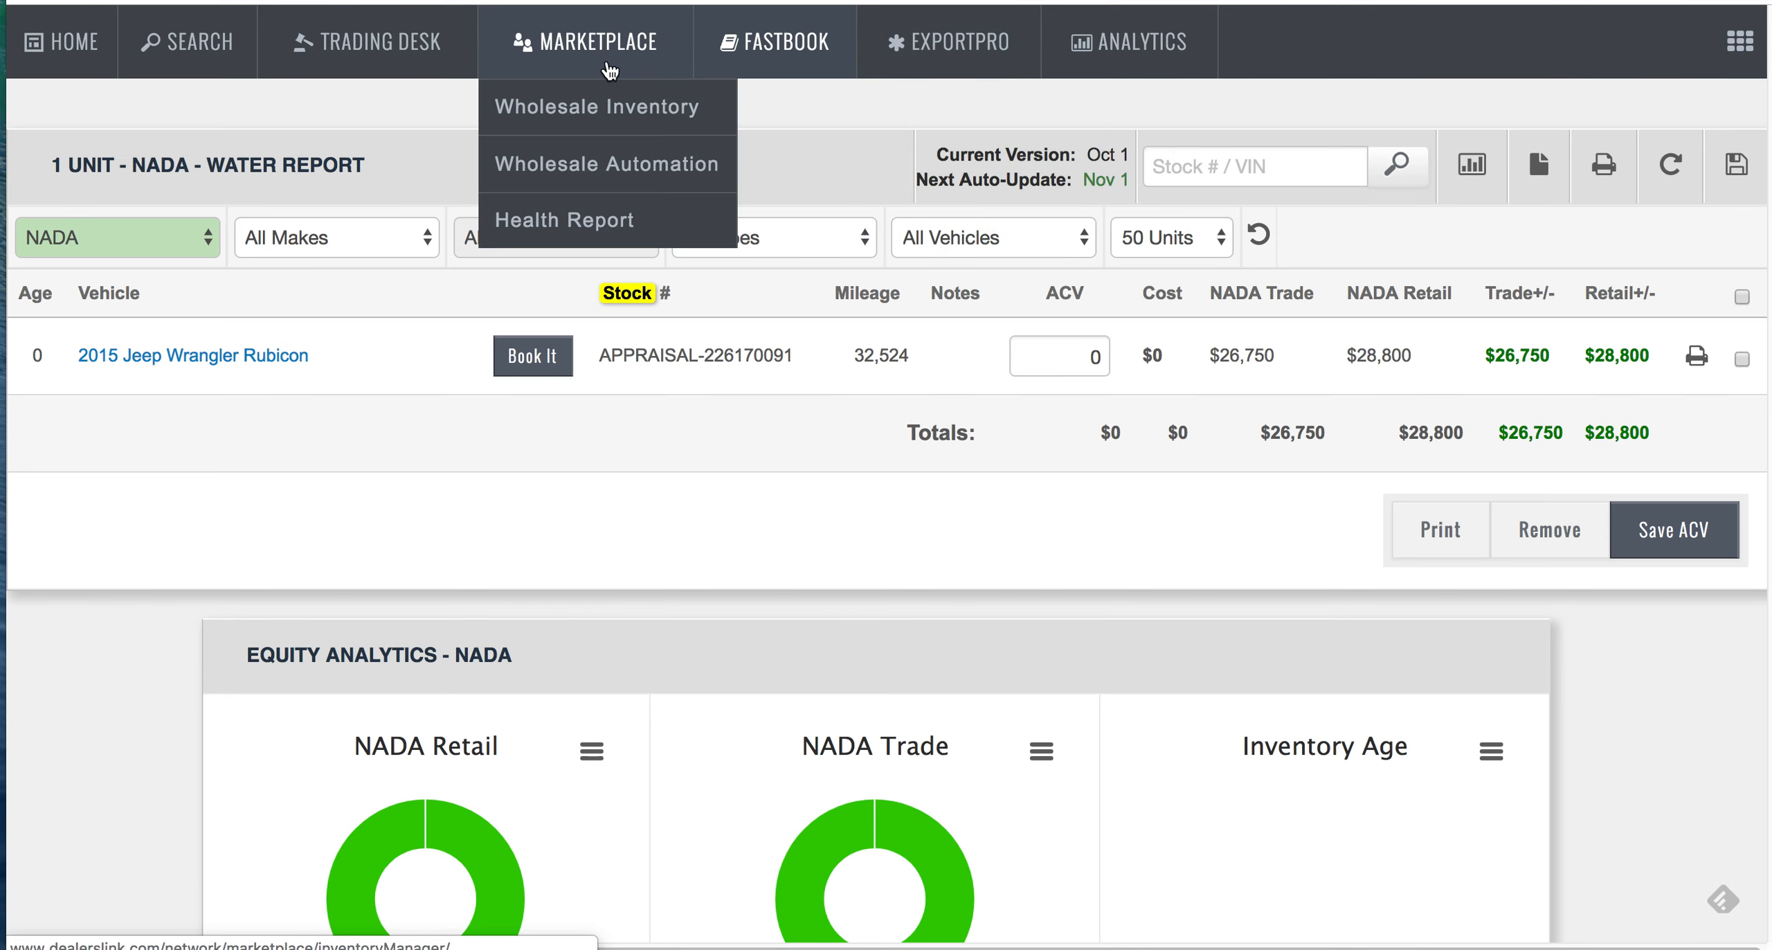
click(590, 118)
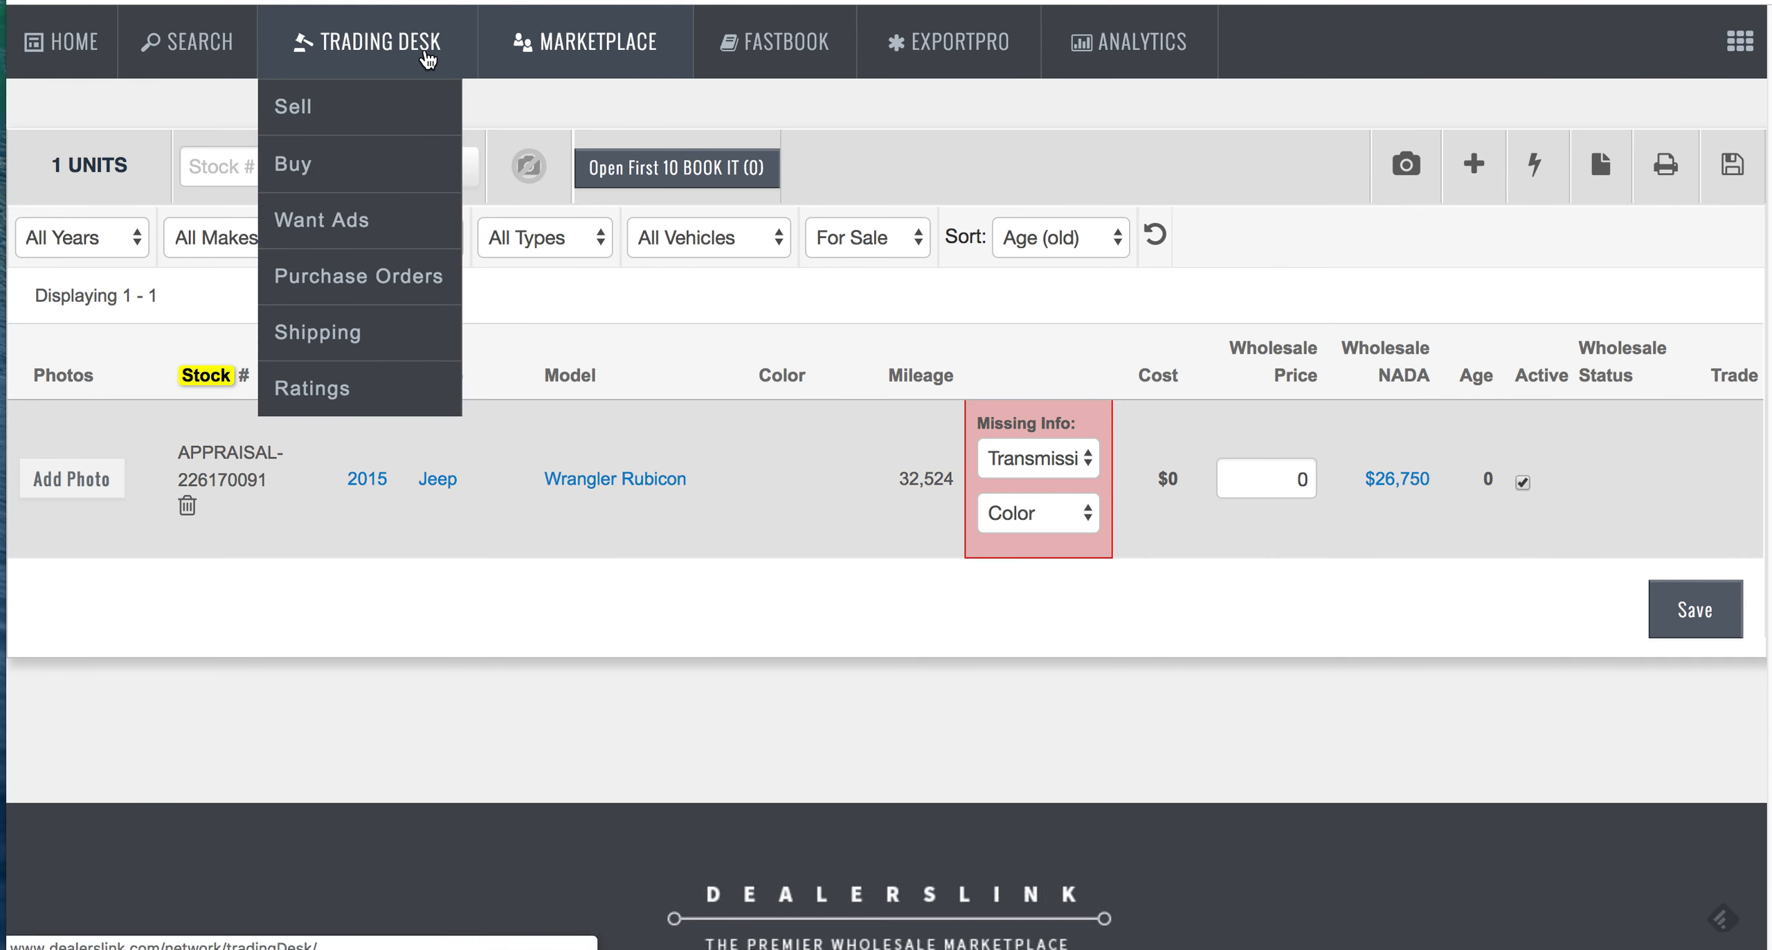
mouse_move(507, 58)
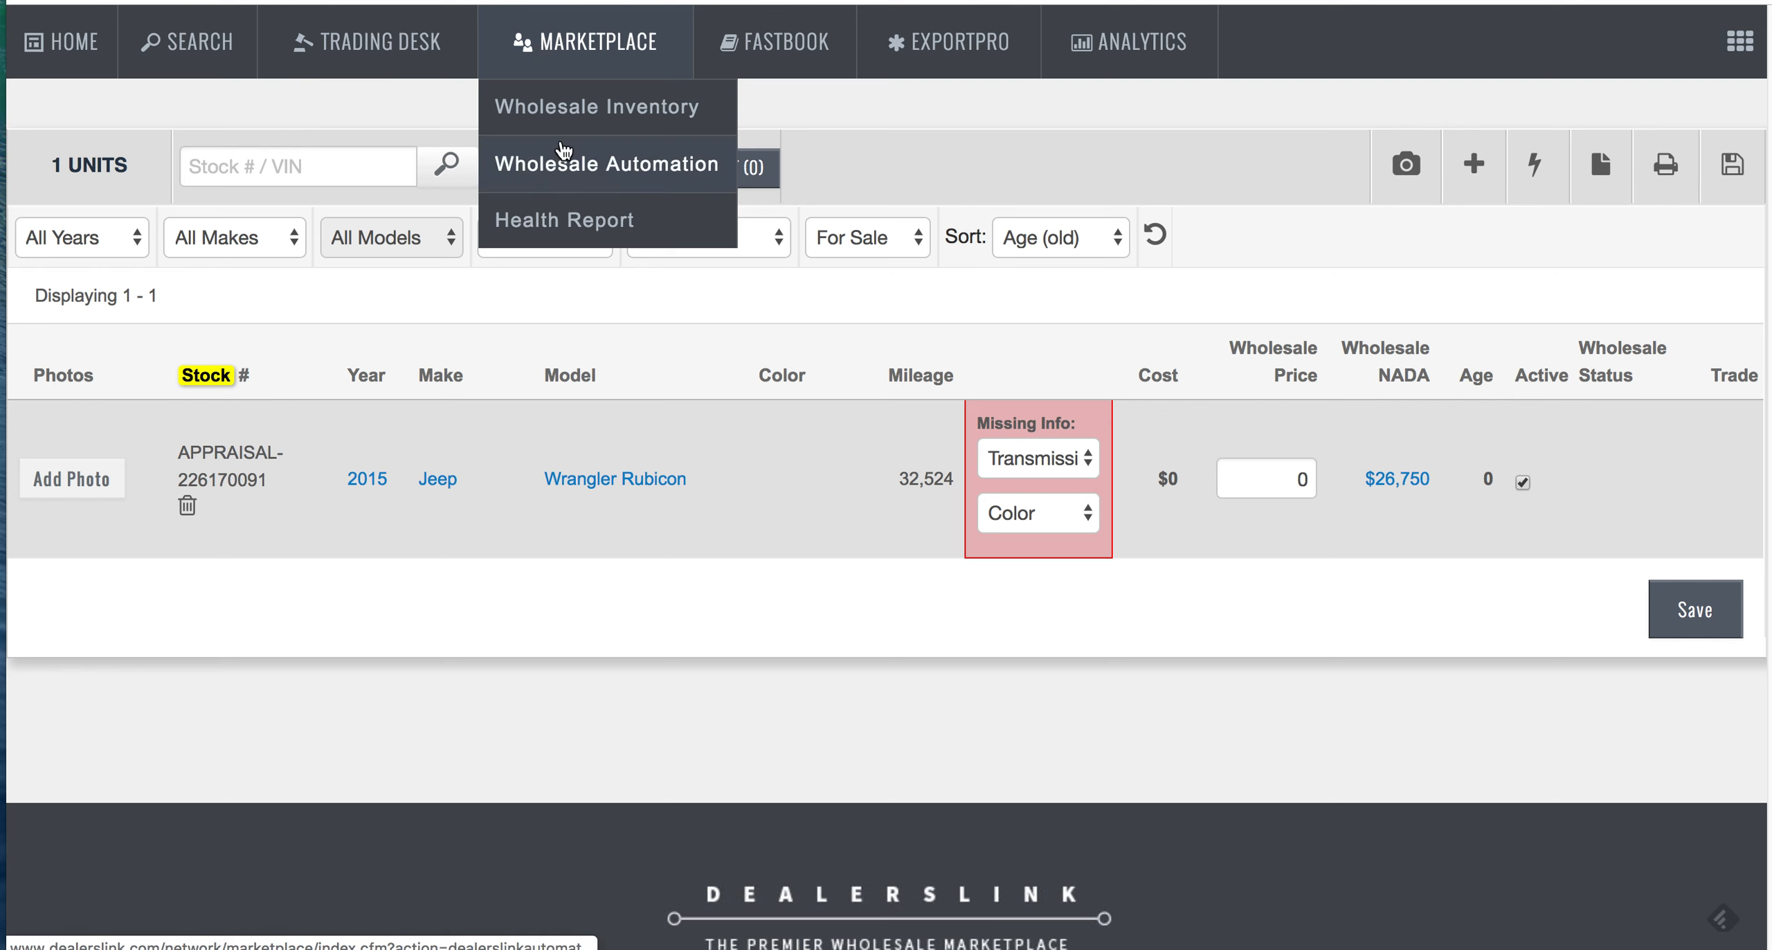